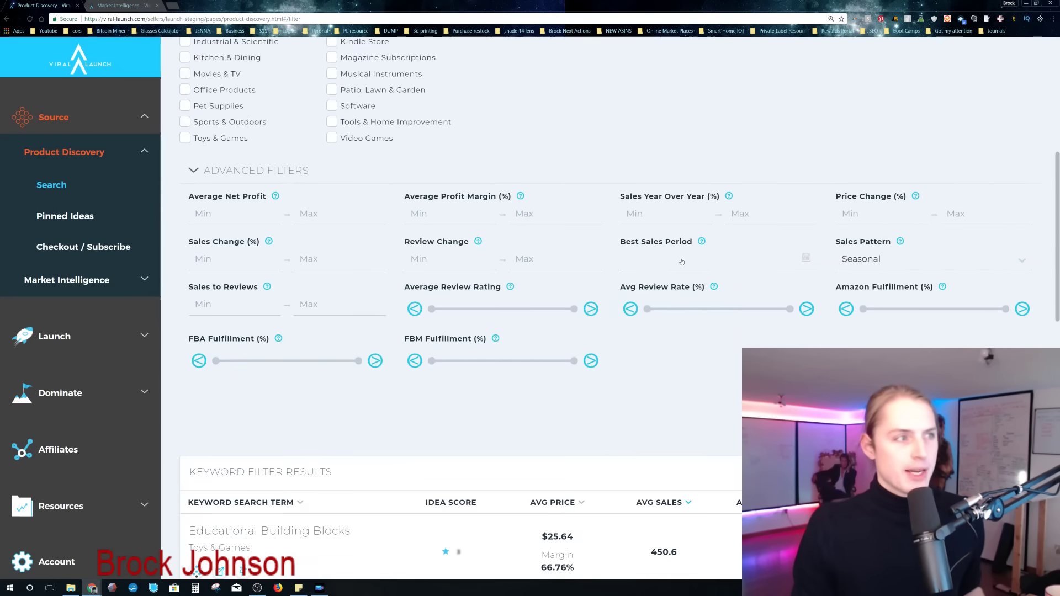
- Switch the keyword search's Sales Pattern filter to Up & Coming and back to Seasonal
scroll(879, 258, down, 1)
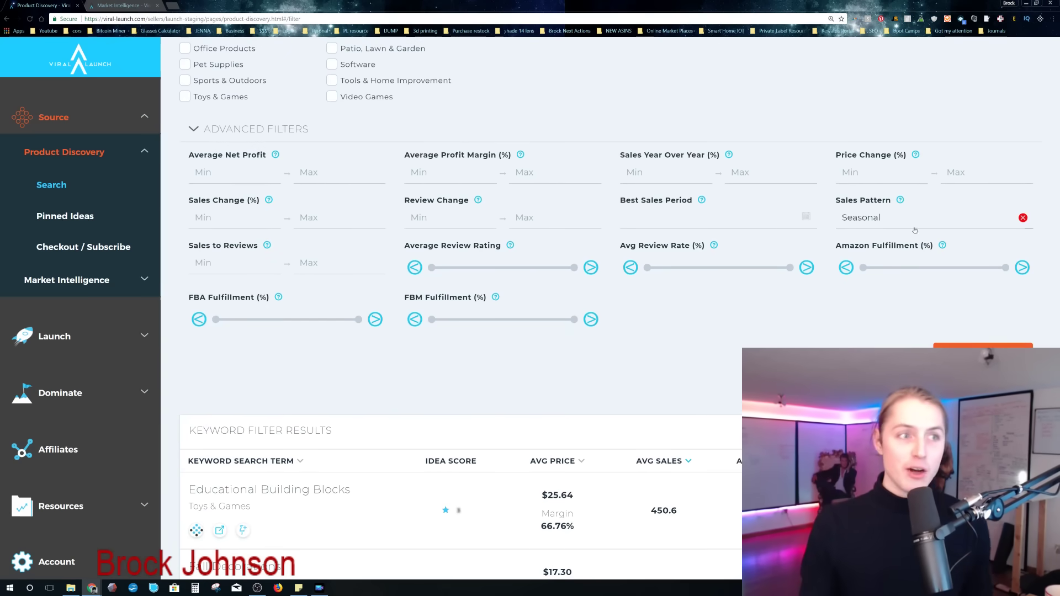
click(915, 231)
click(905, 244)
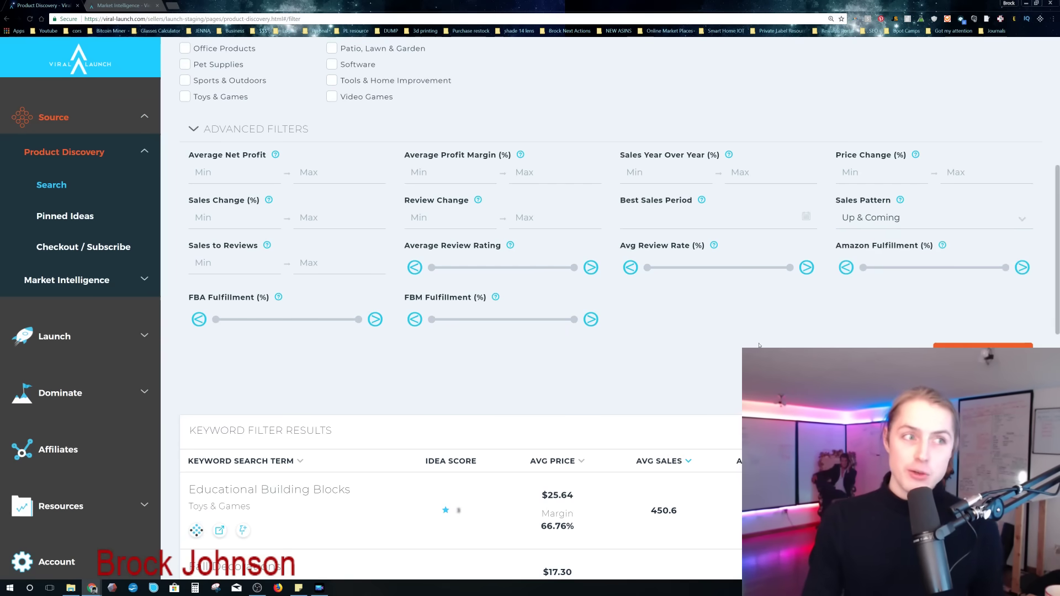
click(866, 220)
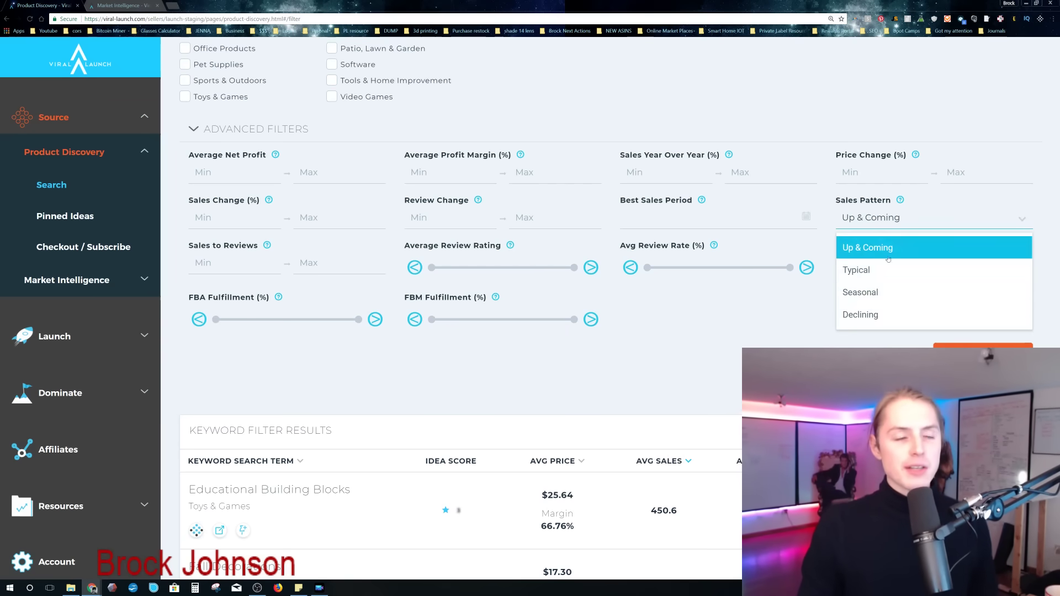
click(885, 300)
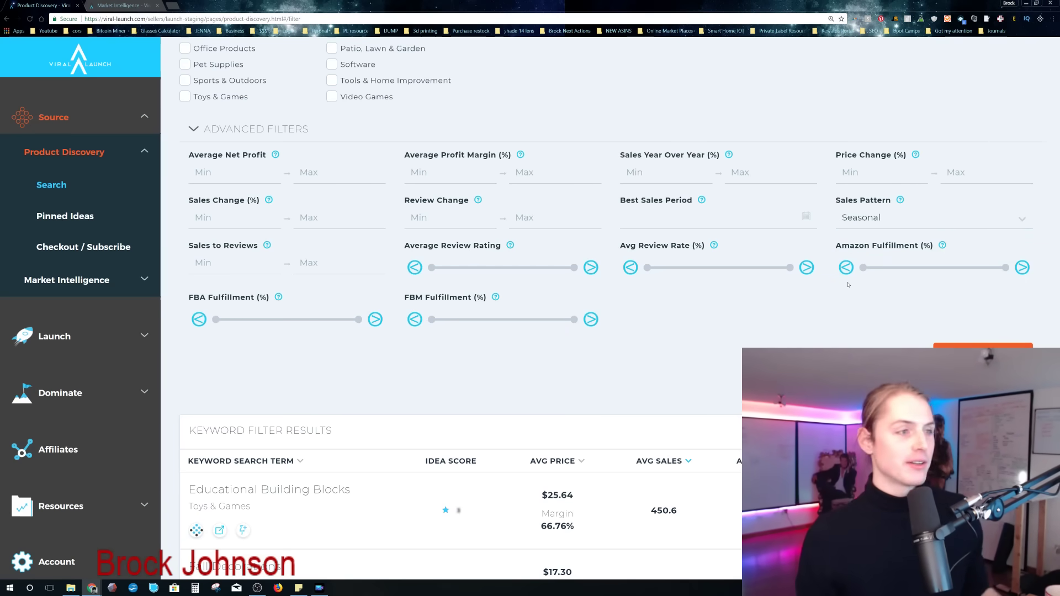
- Examine the keyword search's advanced filters, including collapsing and expanding them, and review the main search criteria
scroll(680, 331, up, 1)
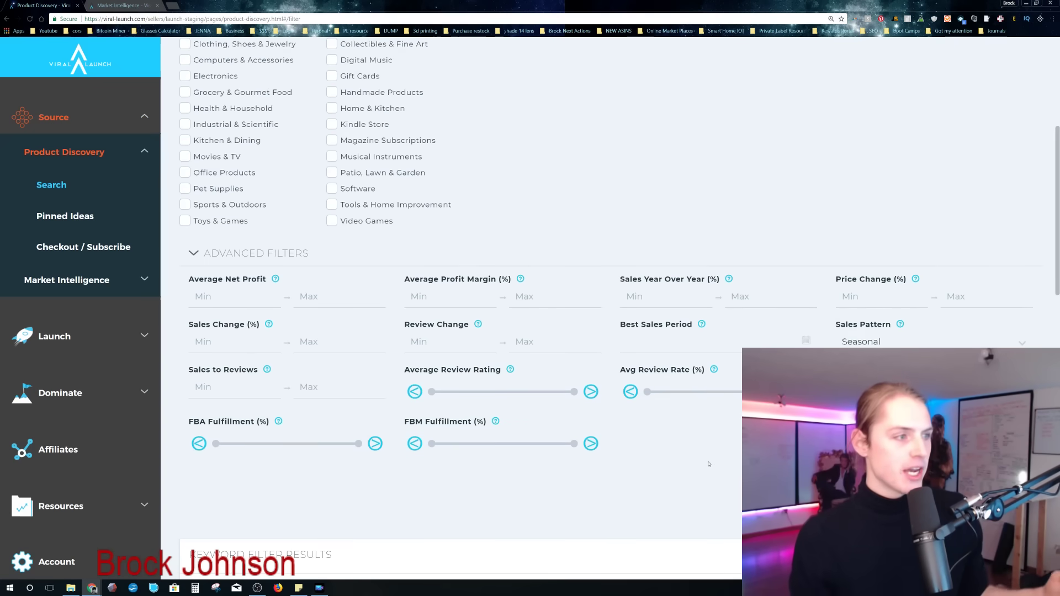
scroll(713, 430, down, 3)
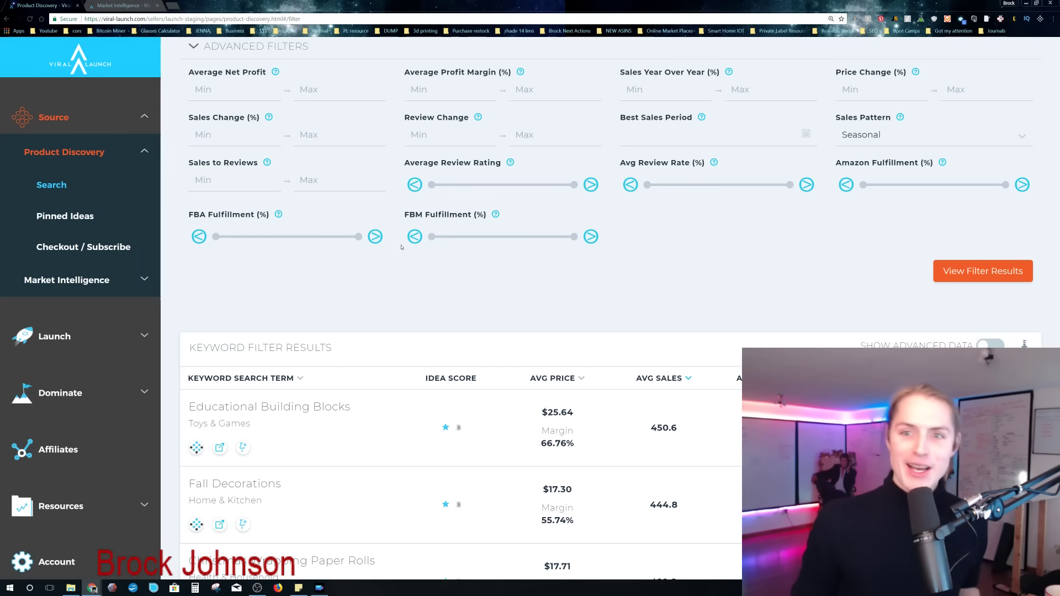
scroll(602, 384, up, 1)
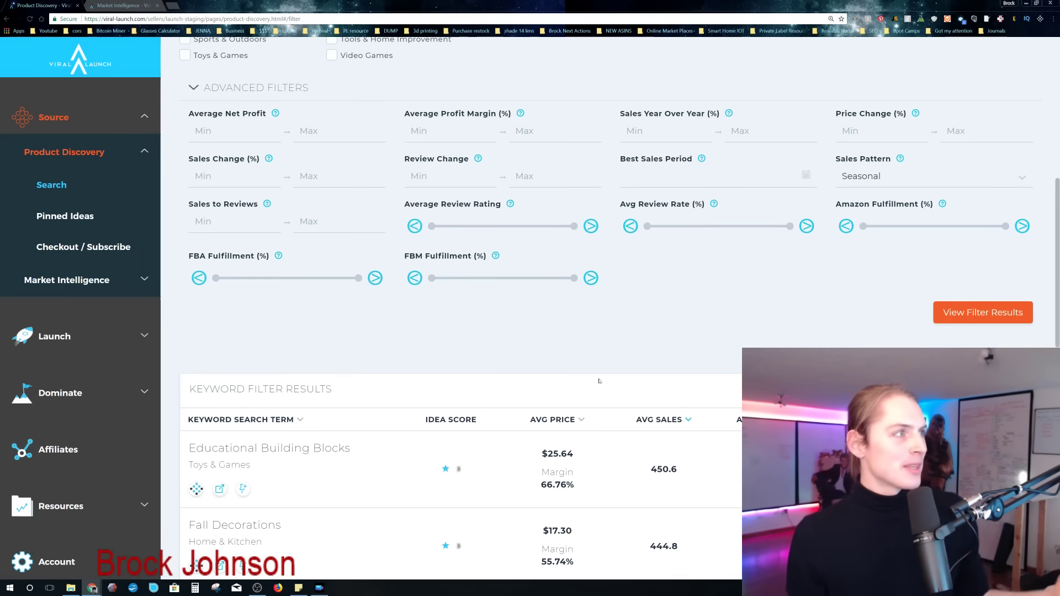
mouse_move(262, 161)
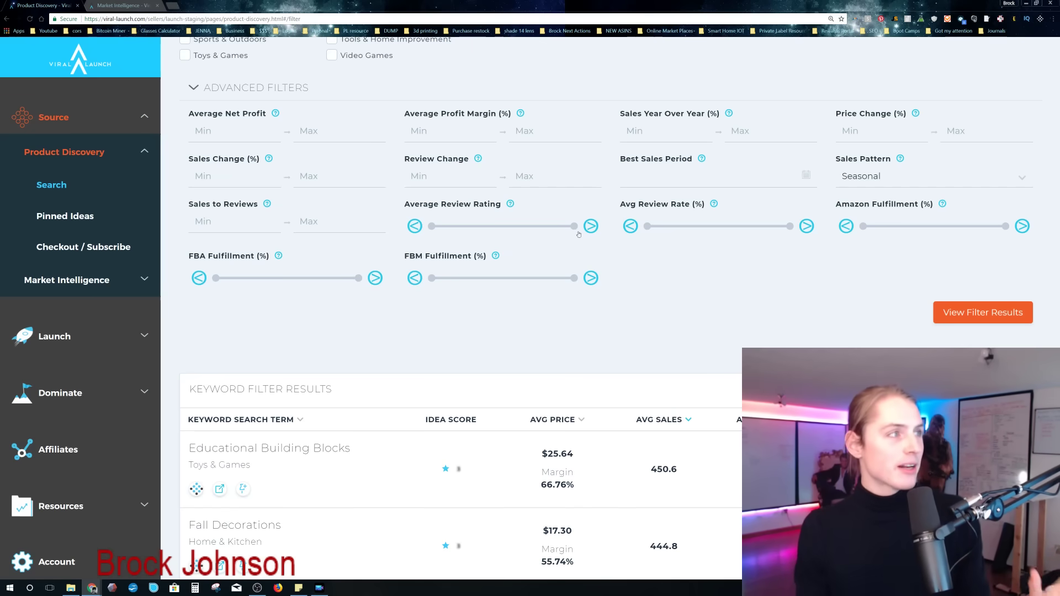
scroll(737, 326, down, 1)
scroll(745, 324, up, 1)
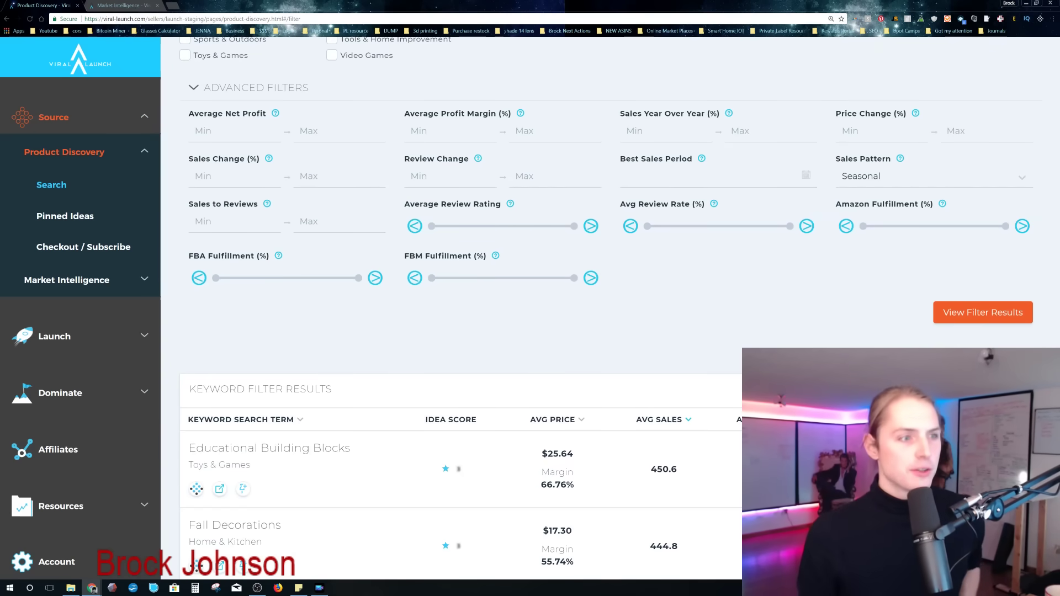
scroll(828, 221, up, 4)
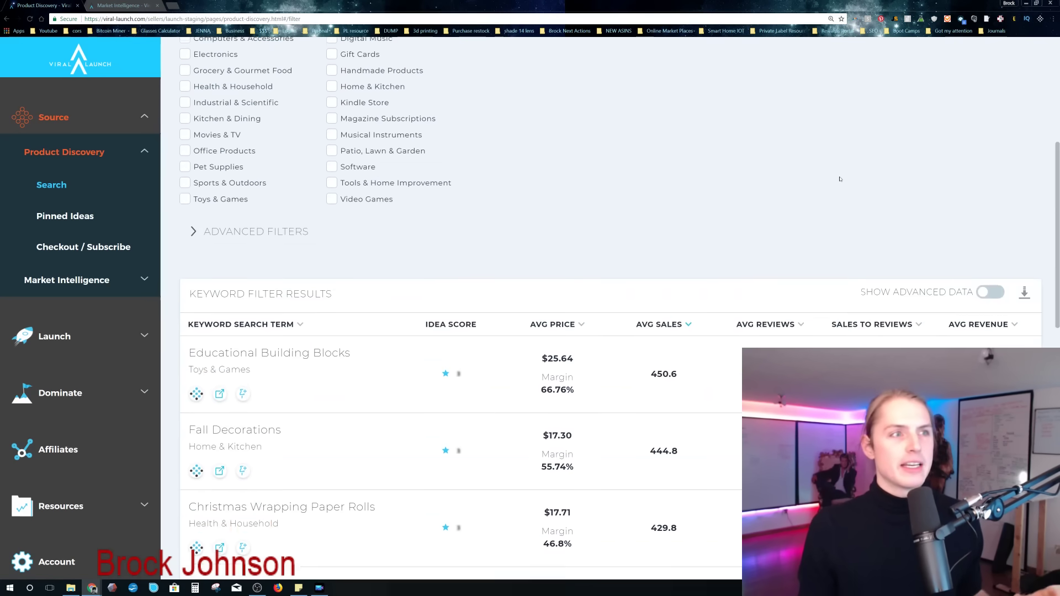
click(828, 246)
click(330, 272)
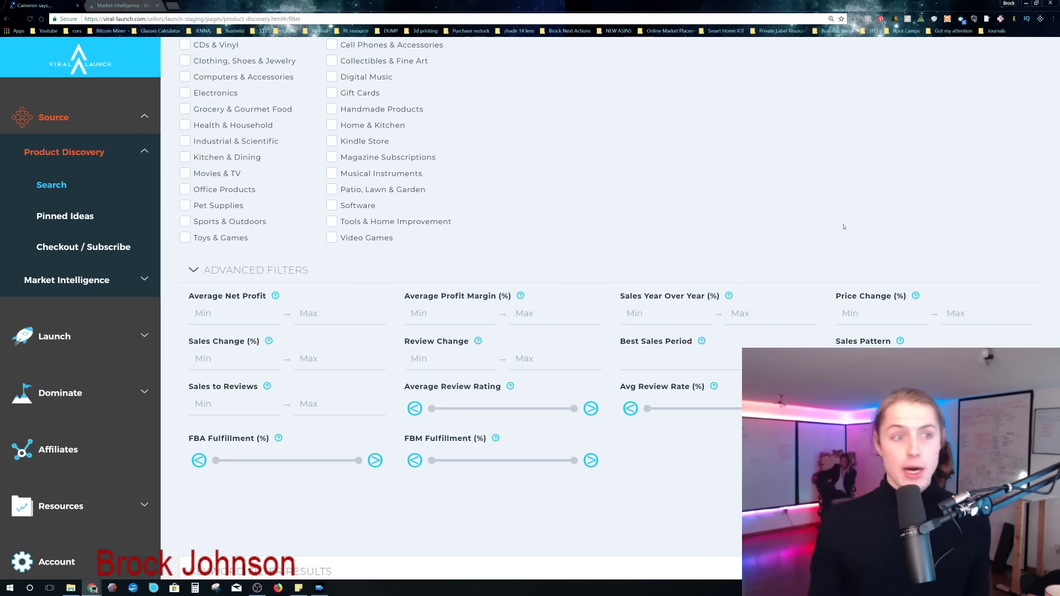
scroll(722, 260, down, 2)
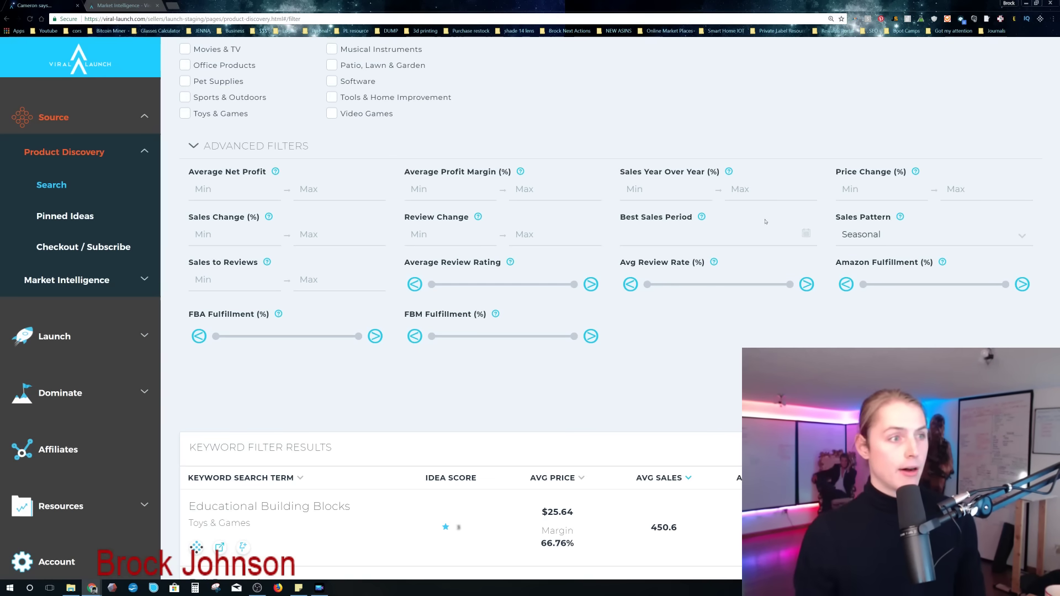
scroll(685, 390, up, 7)
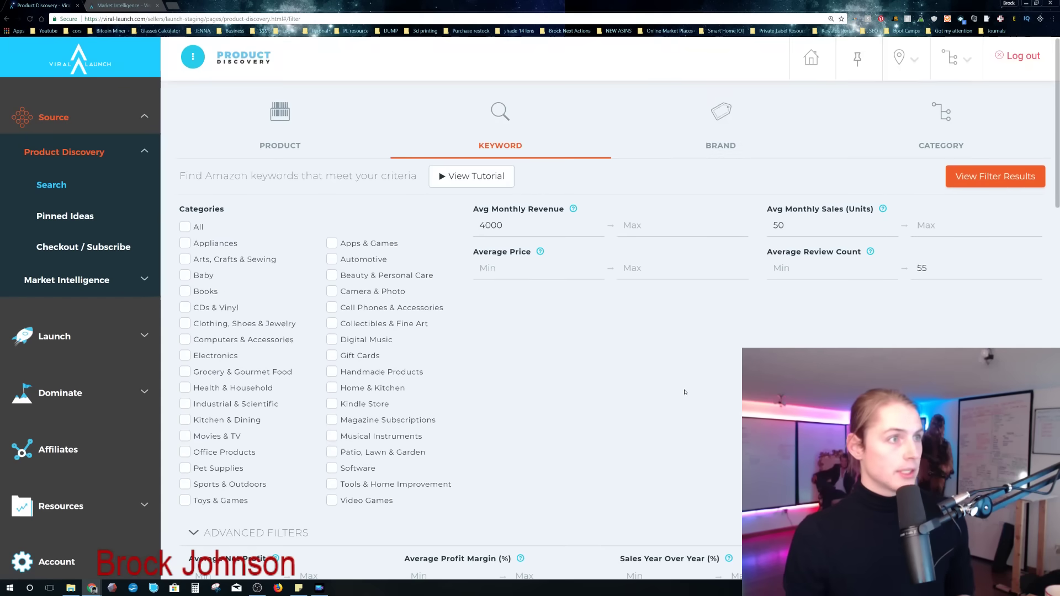
- Switch to the brand search and look through its Growth Rate and Success Level options, keeping Insane Mode
click(719, 124)
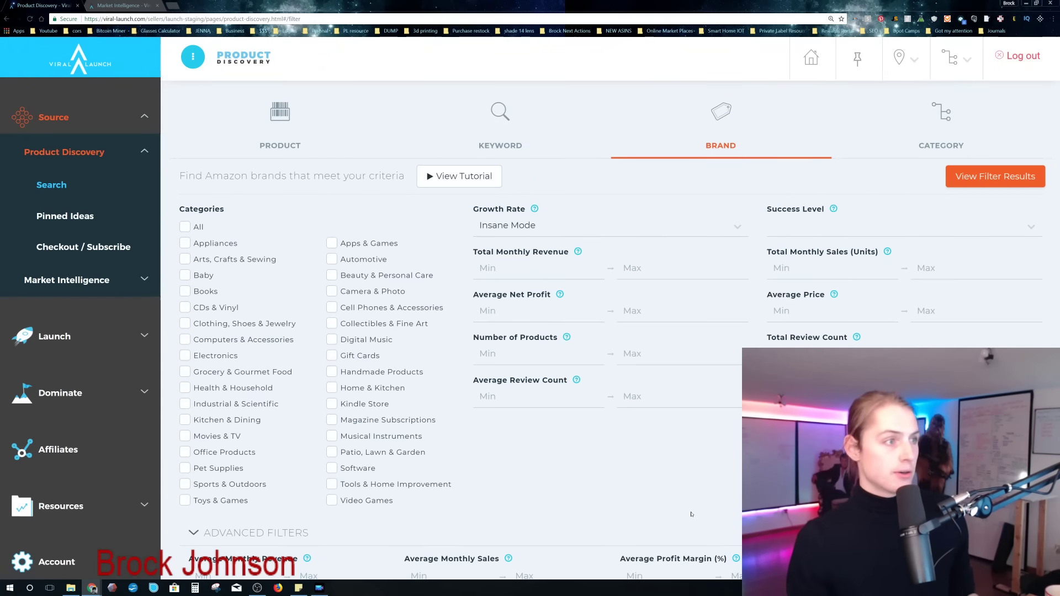
click(697, 232)
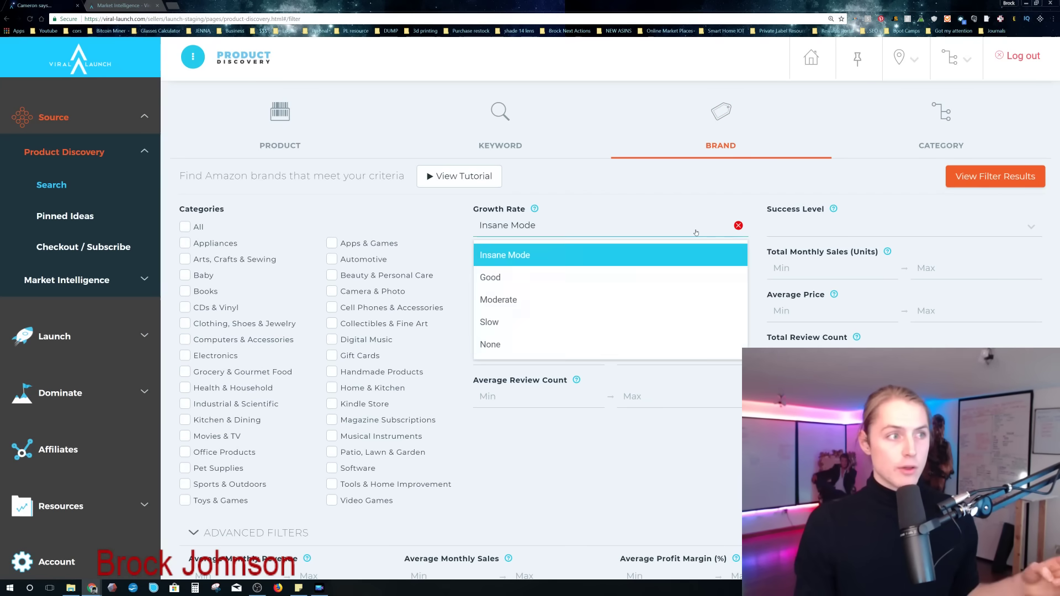
click(690, 264)
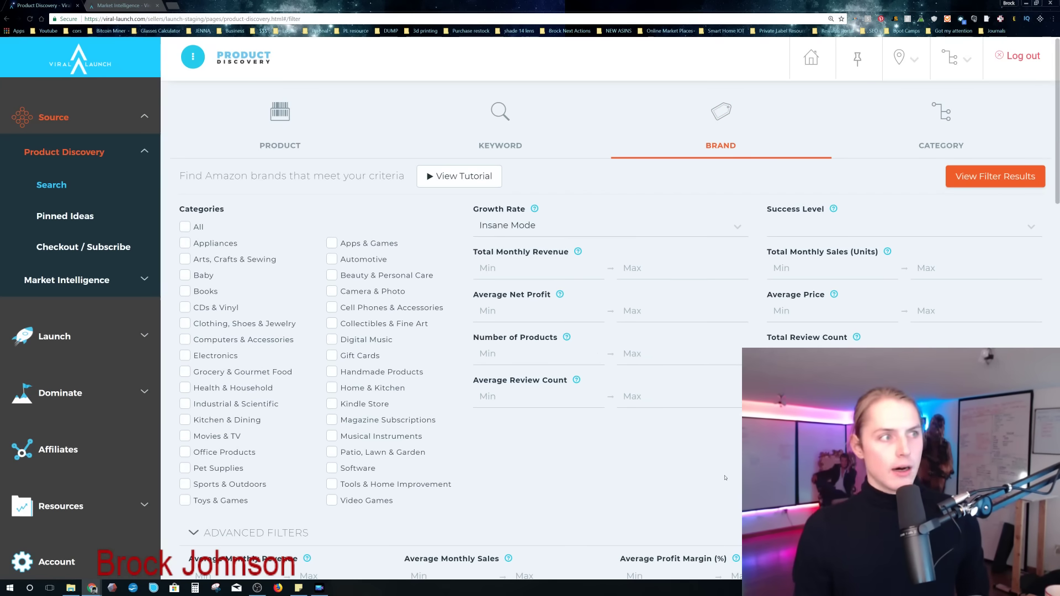
click(657, 528)
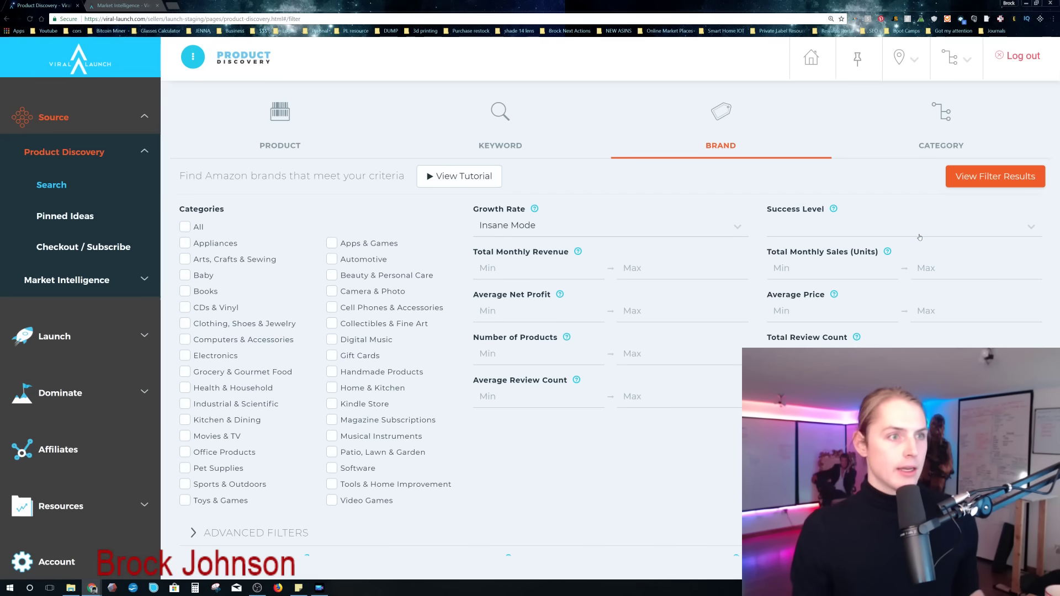
click(900, 227)
key(Escape)
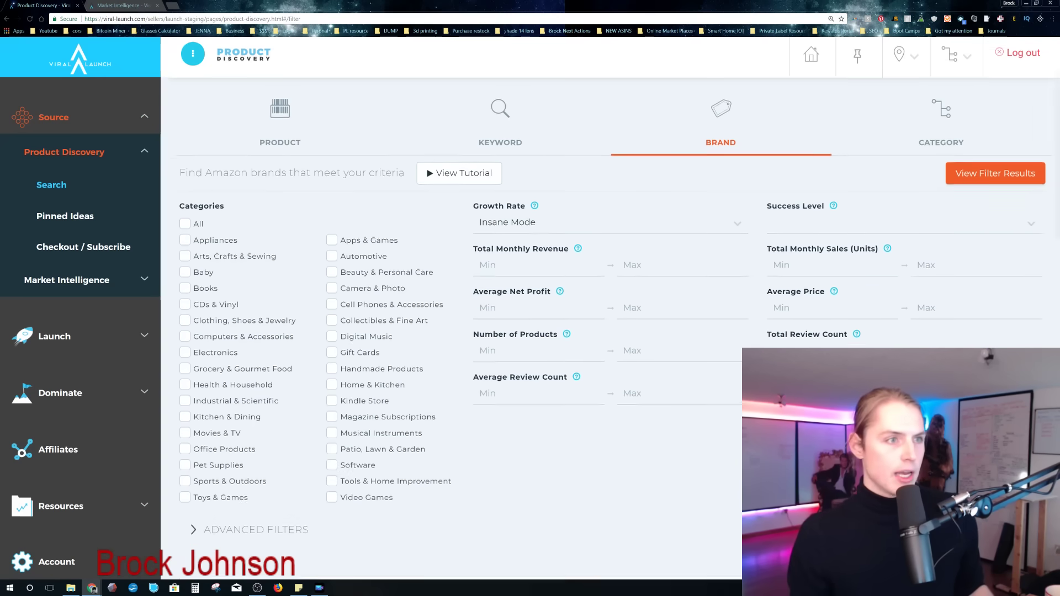
- Set the brand search's Growth Rate to Good and its maximum Total Monthly Revenue to 100000
scroll(776, 226, down, 1)
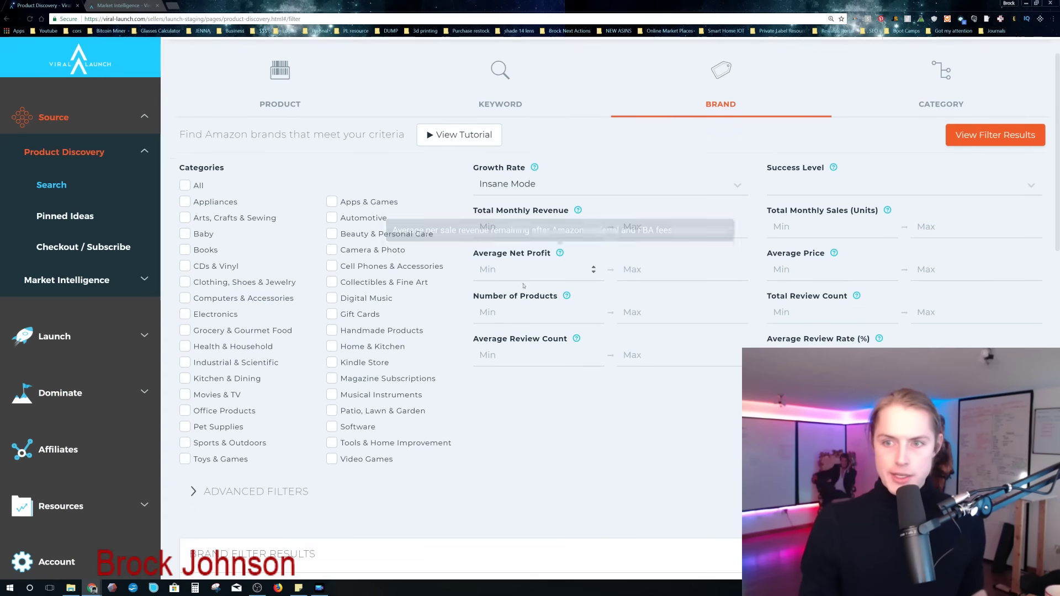
click(516, 185)
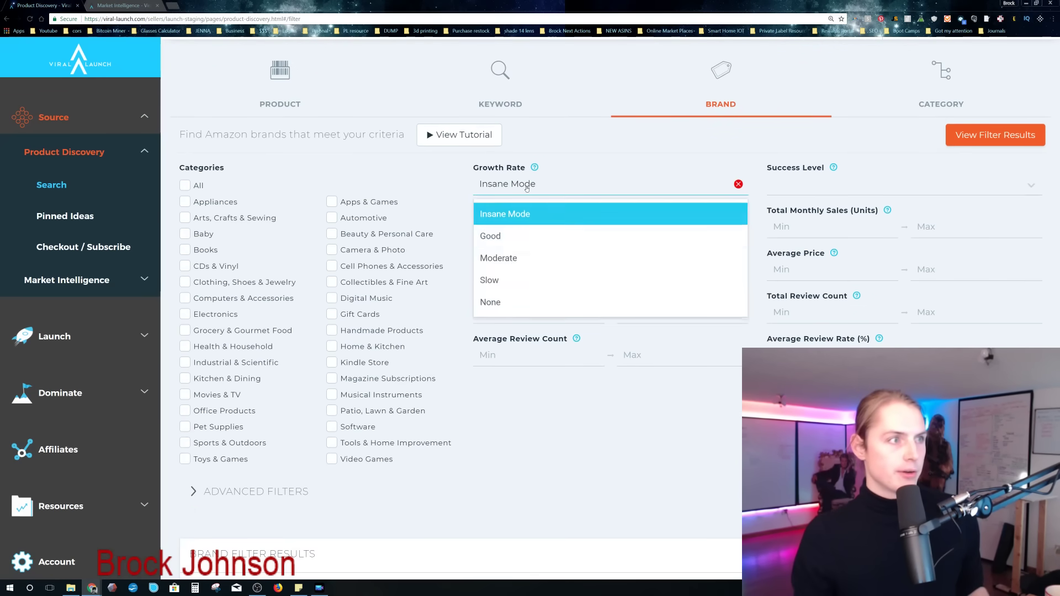
click(528, 239)
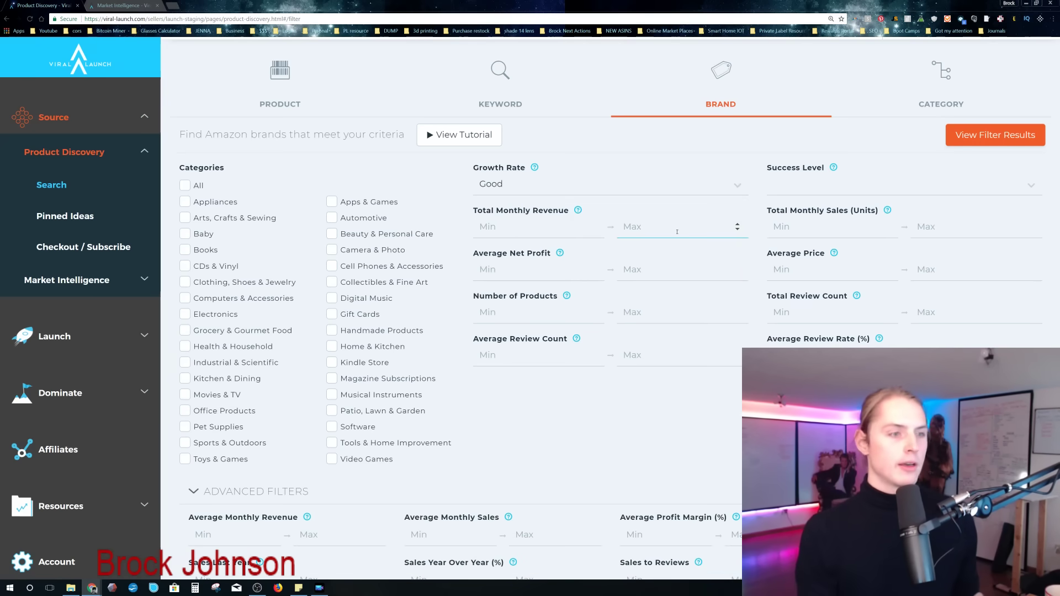
key(BackSpace)
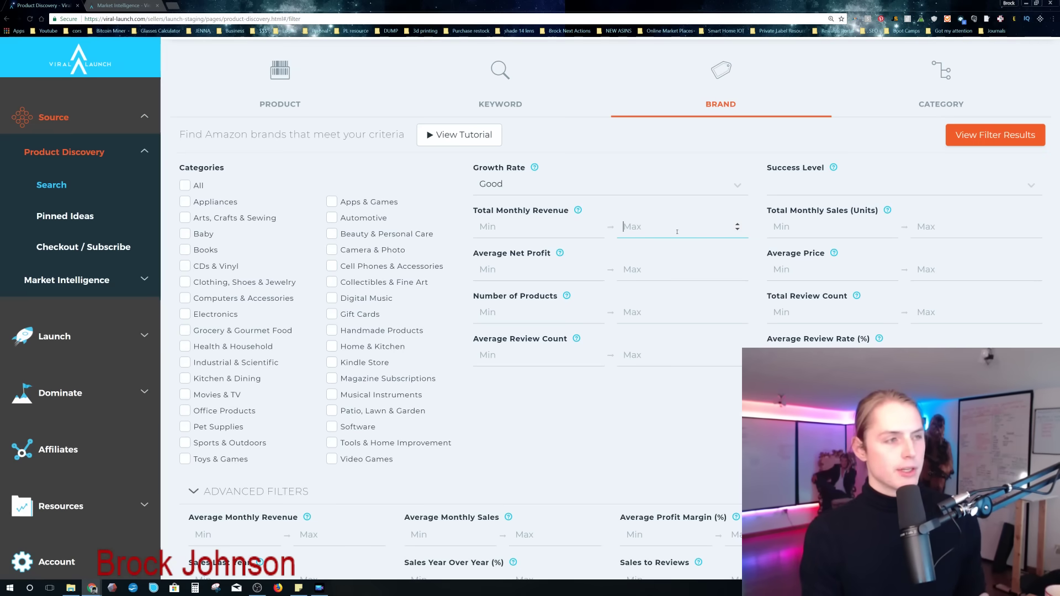
text(100)
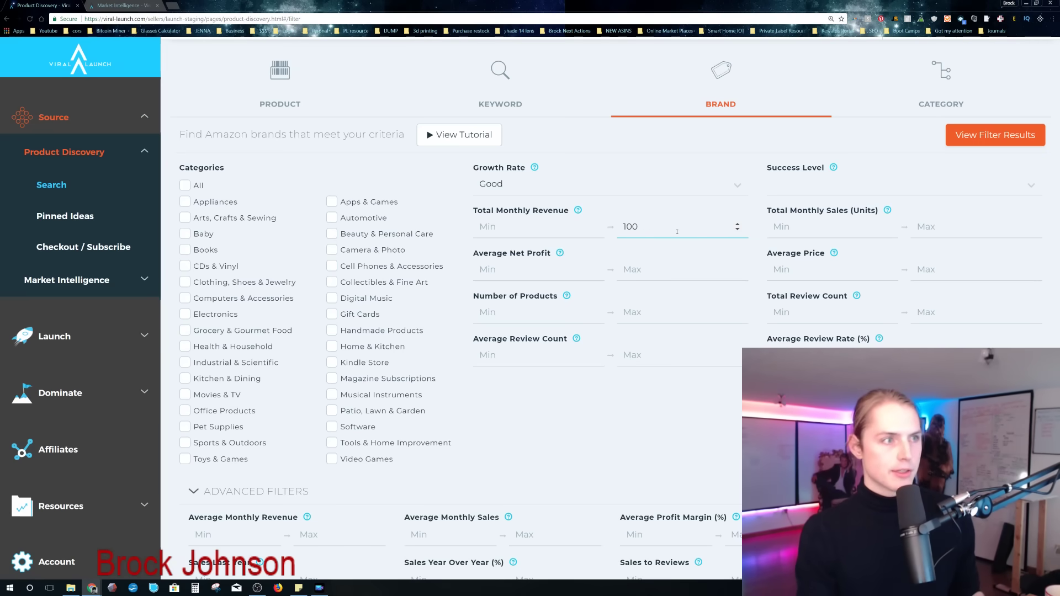
text(000)
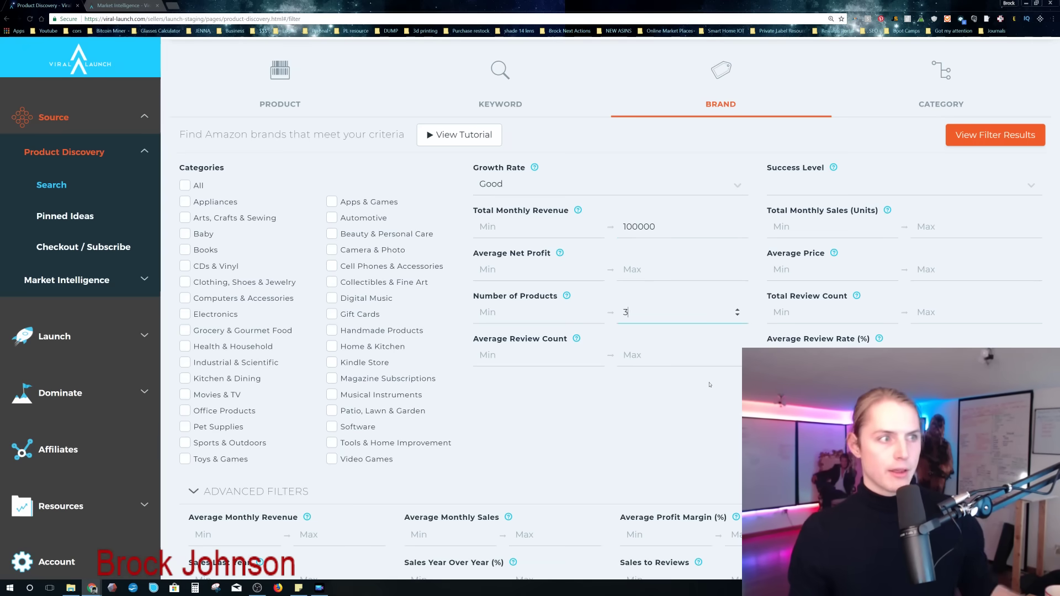
- Set the Number of Products range to 3 to 4 and run the brand filter
text(3)
click(609, 406)
click(530, 312)
text(3)
click(647, 312)
text(4)
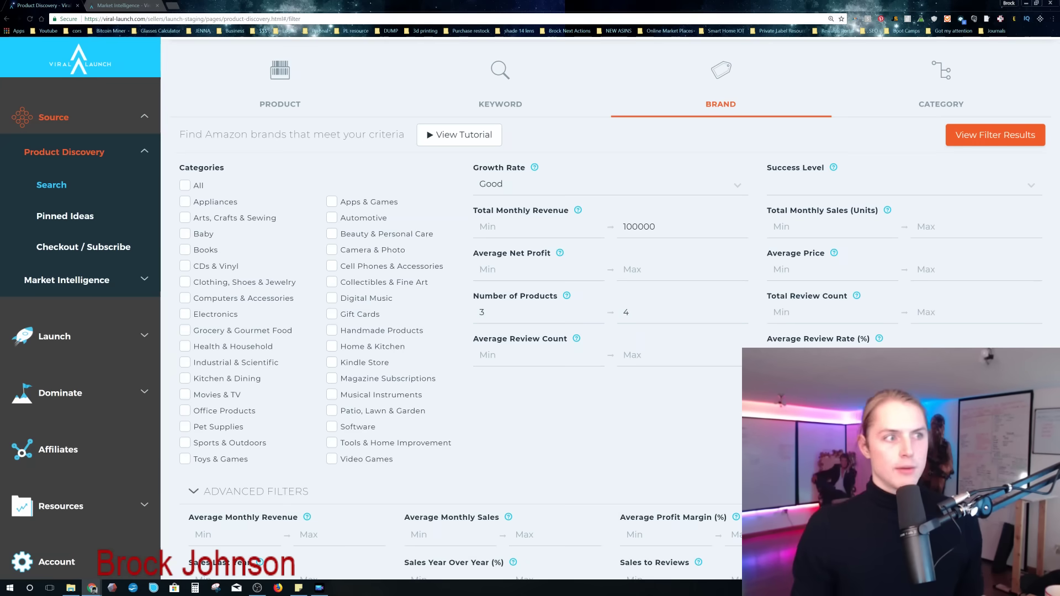
click(1005, 136)
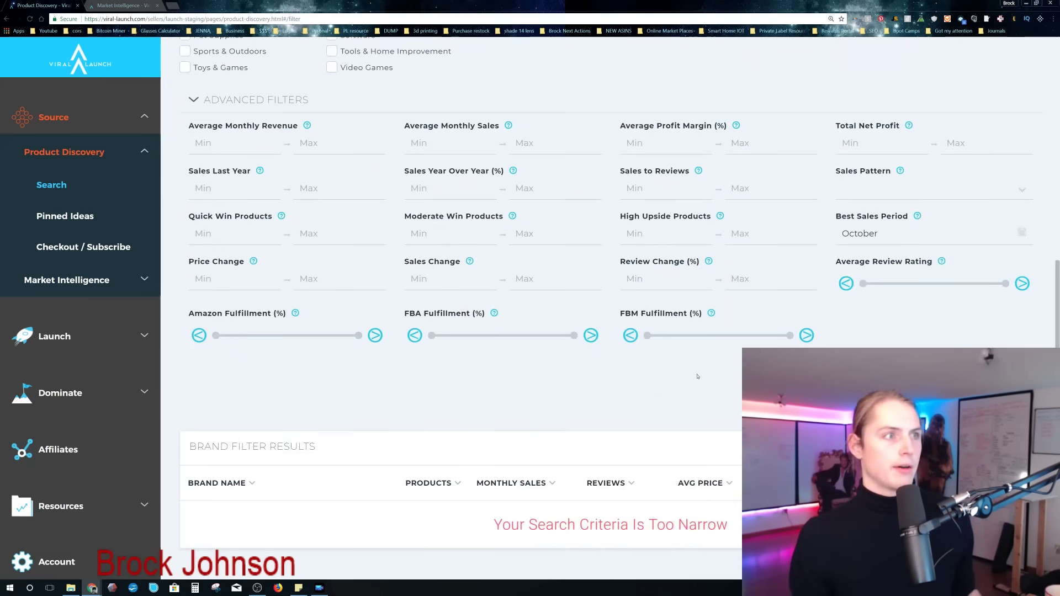
- Set the maximum Number of Products to 6 and rerun the brand filter
scroll(698, 376, up, 8)
double_click(629, 354)
text(6)
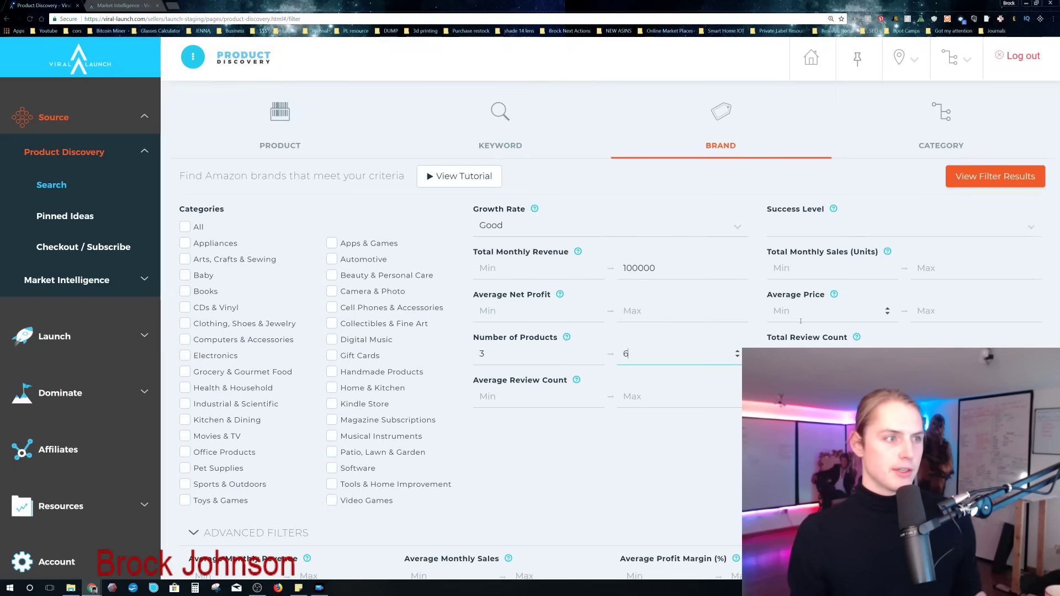
click(950, 168)
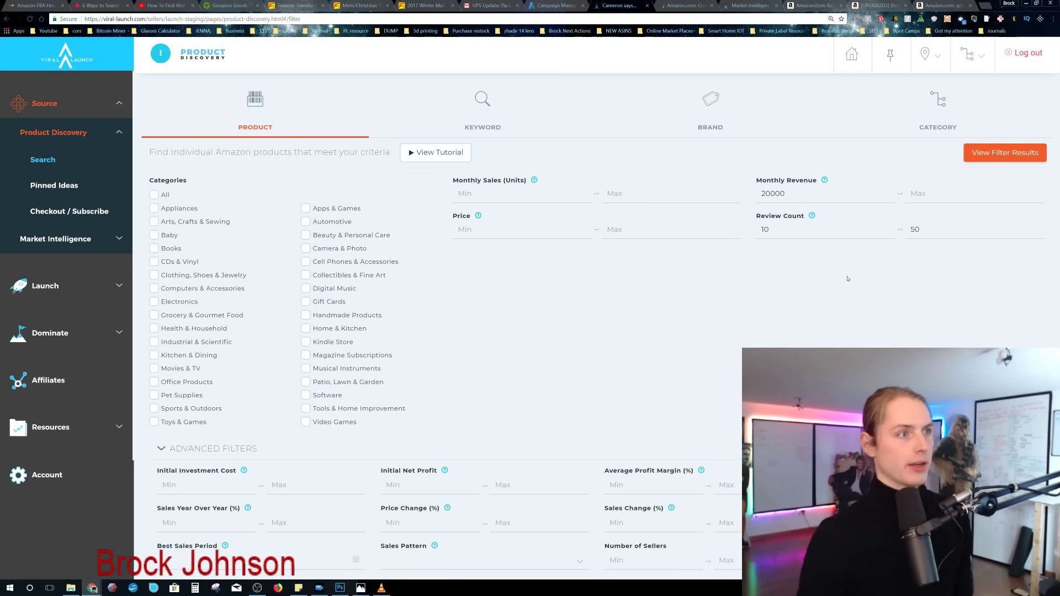
- Run the product filter with the current criteria and sort its results by highest monthly sales
scroll(744, 334, down, 5)
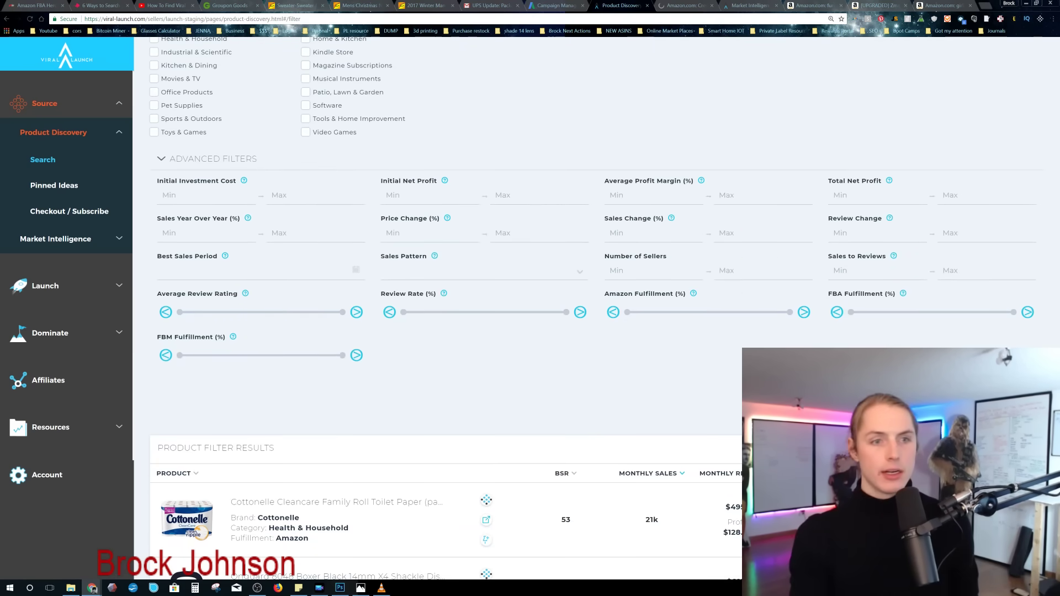
click(893, 386)
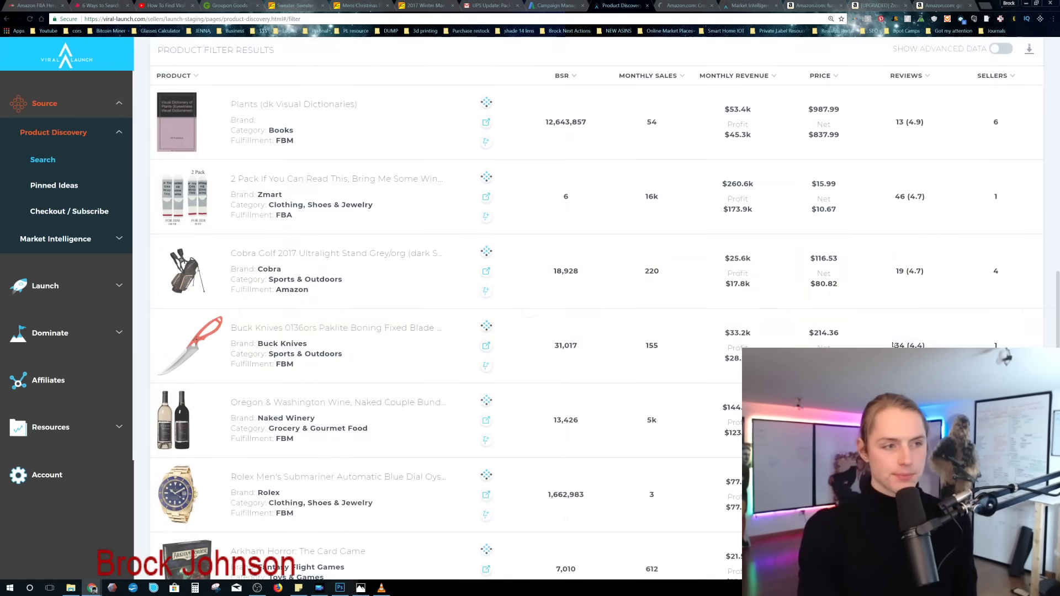
scroll(773, 277, up, 2)
click(661, 202)
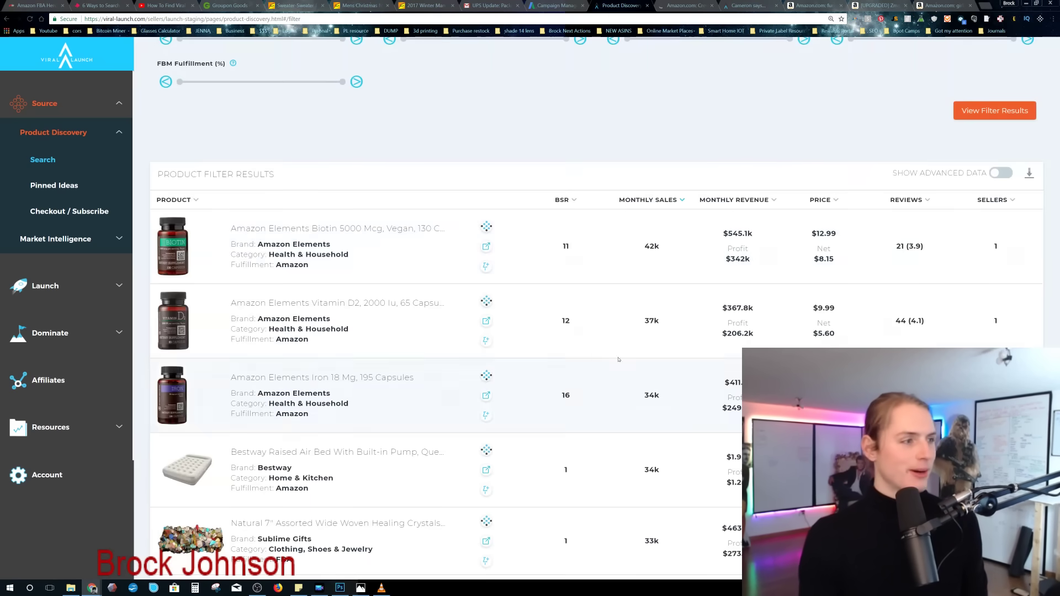
- Examine the sorted product results, comparing brands, monthly sales, revenue, price, reviews and number of sellers
scroll(618, 359, down, 20)
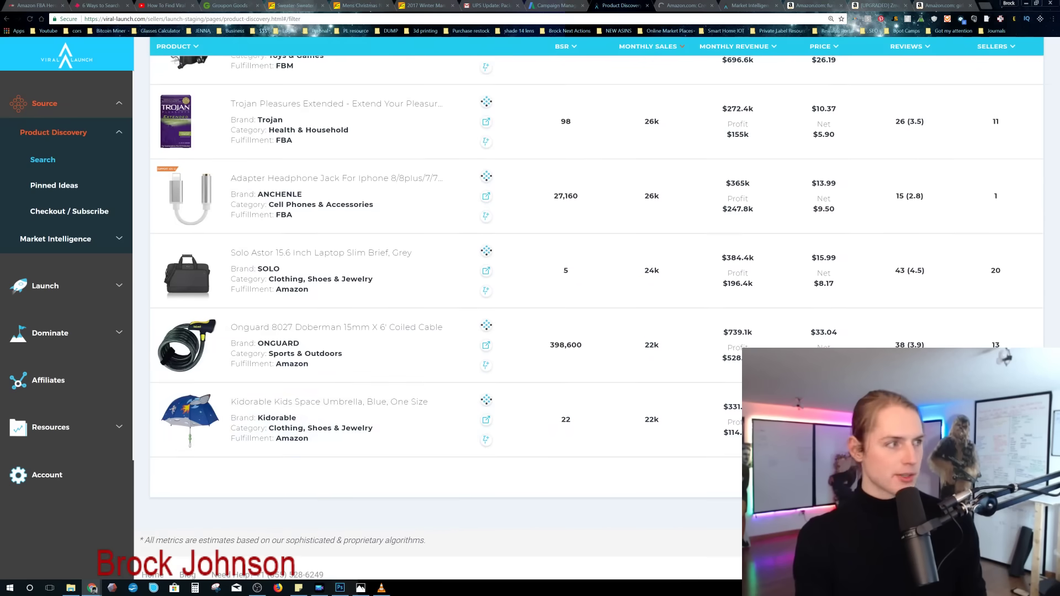
scroll(512, 356, up, 10)
scroll(513, 356, down, 8)
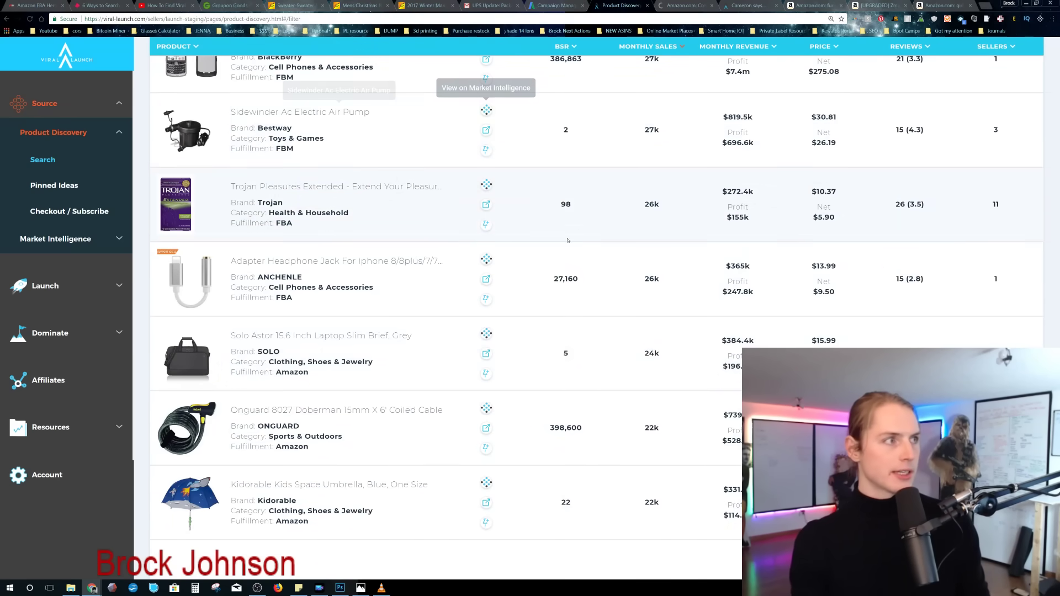
scroll(891, 278, down, 1)
scroll(603, 295, down, 10)
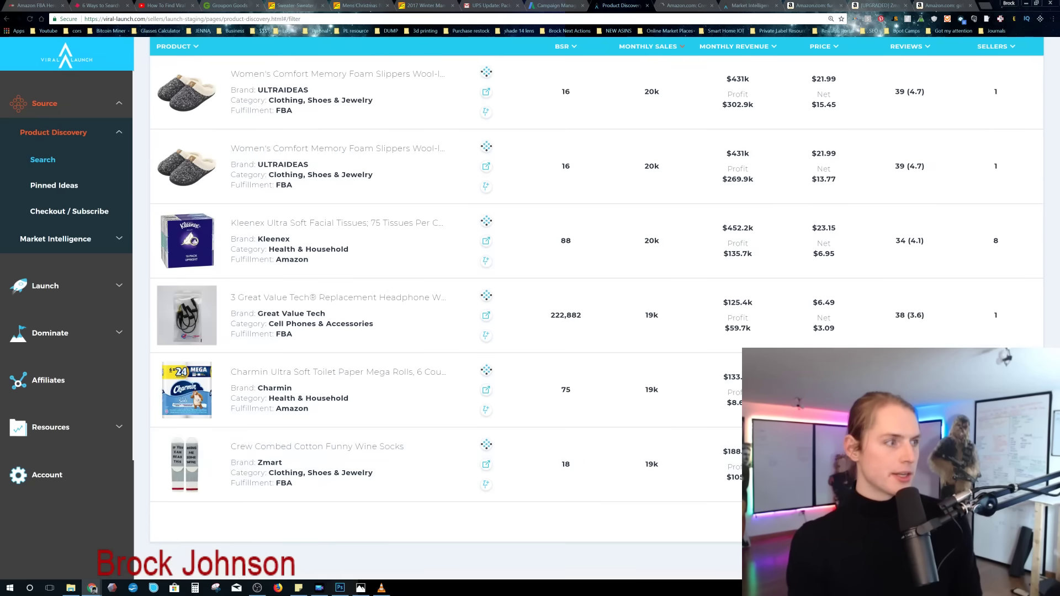
scroll(603, 295, up, 5)
scroll(603, 294, down, 3)
scroll(603, 295, down, 3)
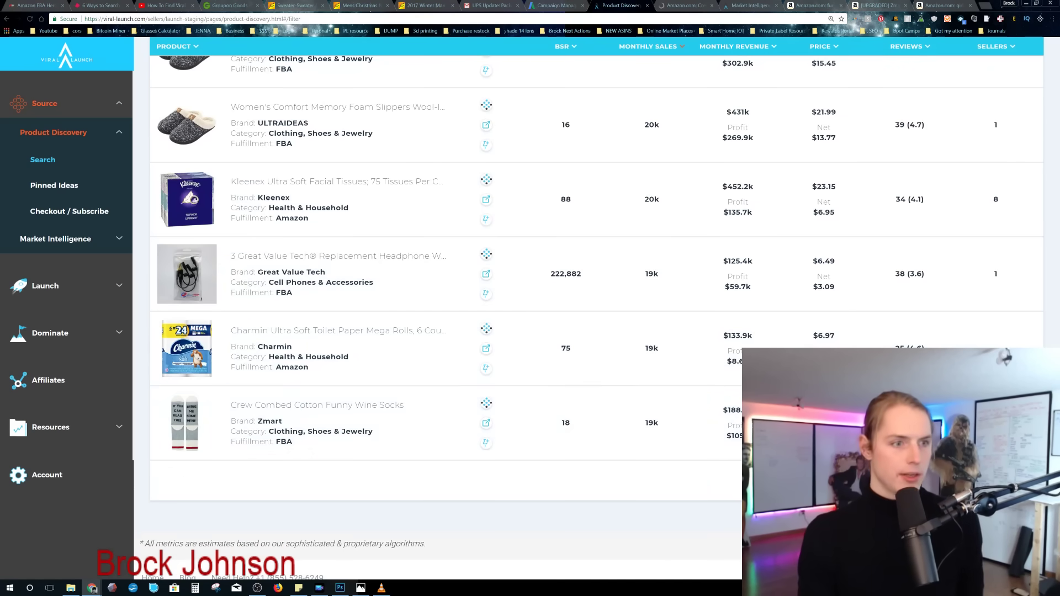
- Open the Amazon listing of the Crew Combed Cotton Funny Wine Socks, and search all of amazon.com for "funny socks"
scroll(619, 418, up, 20)
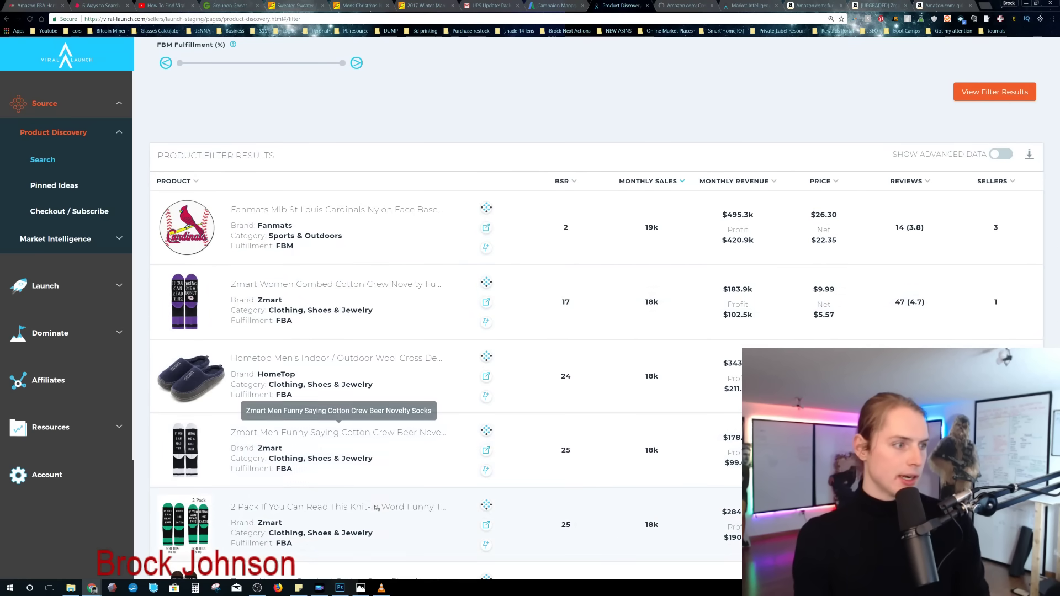
click(485, 376)
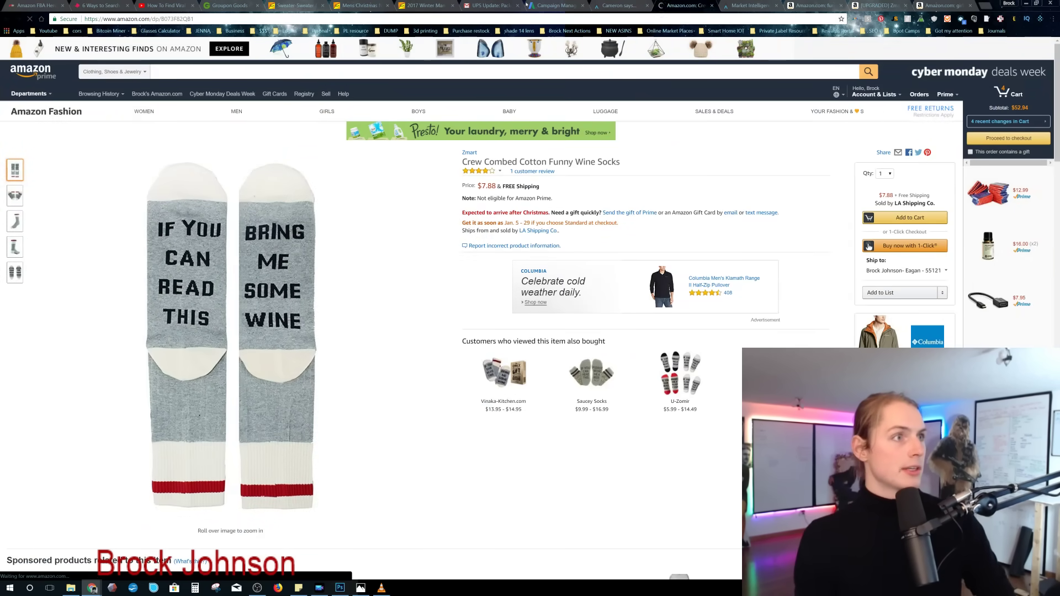
click(523, 20)
text(amazon.com)
key(Return)
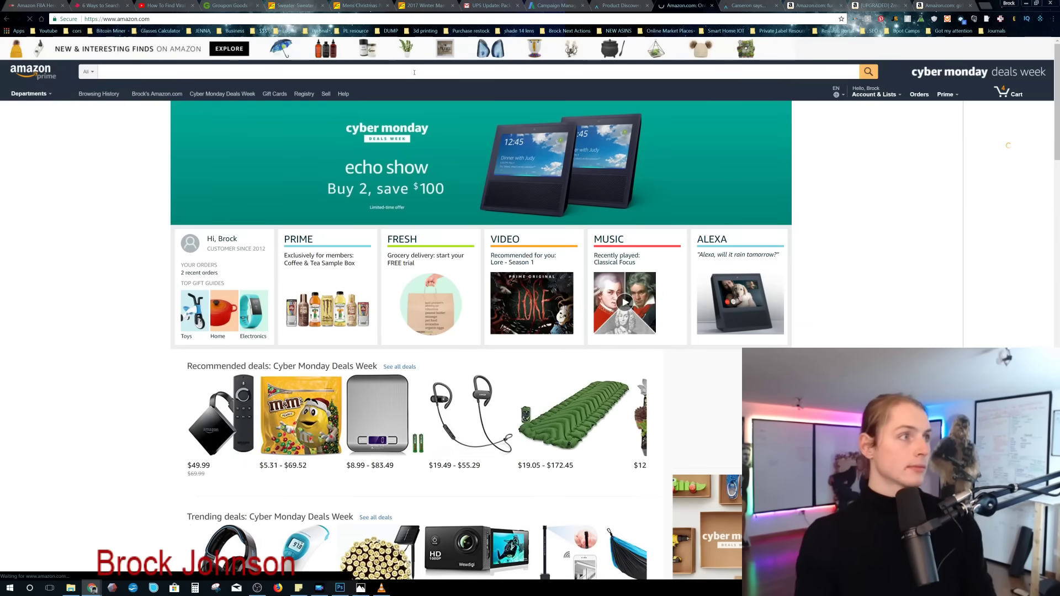
click(414, 73)
text(fun)
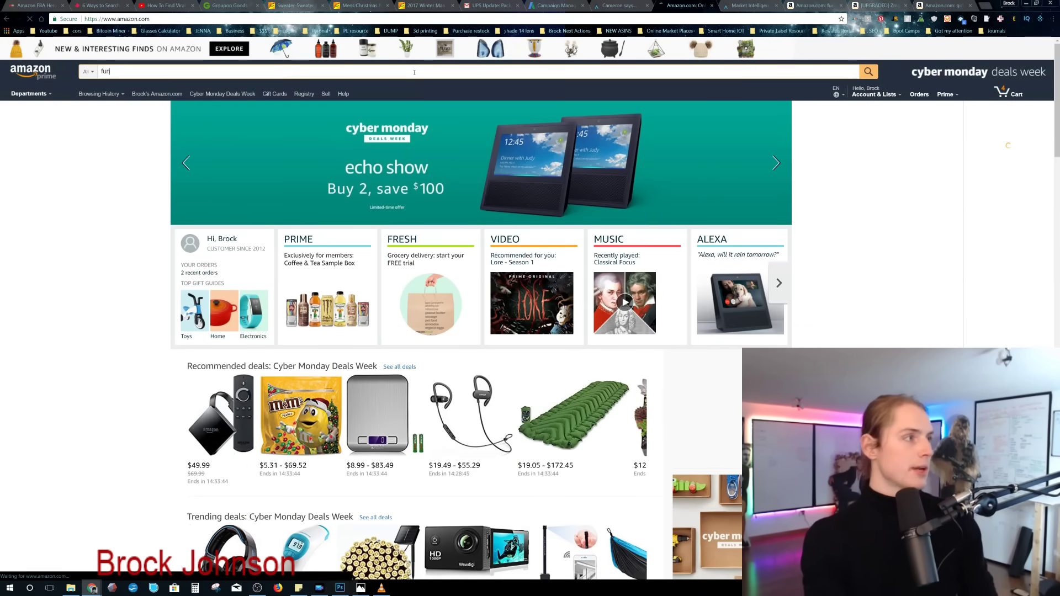
text(ny socks)
key(Return)
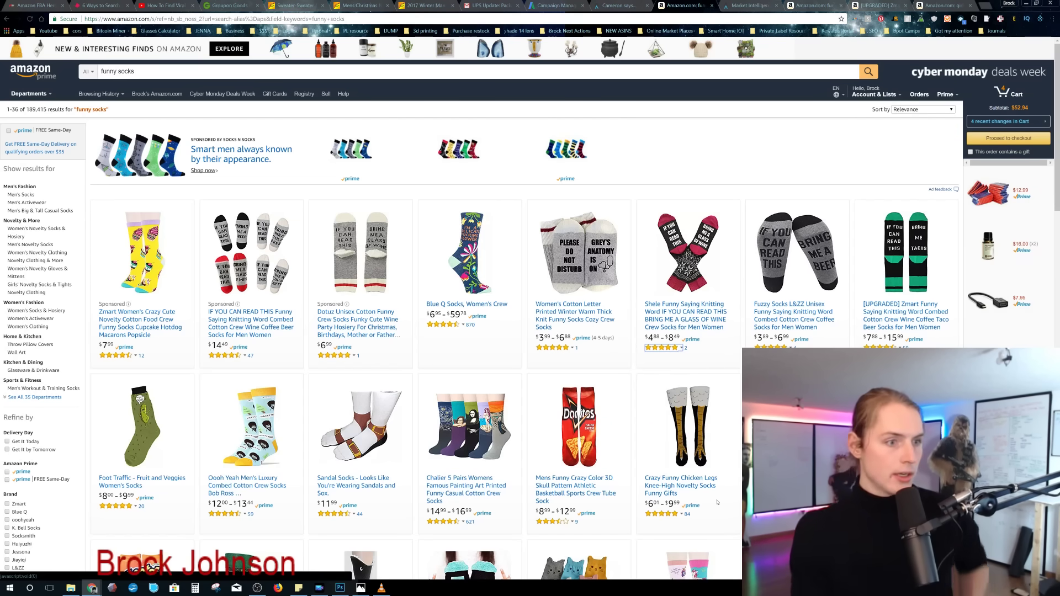
- Look through the funny socks search results and run the Jungle Scout extension on them
scroll(413, 532, down, 2)
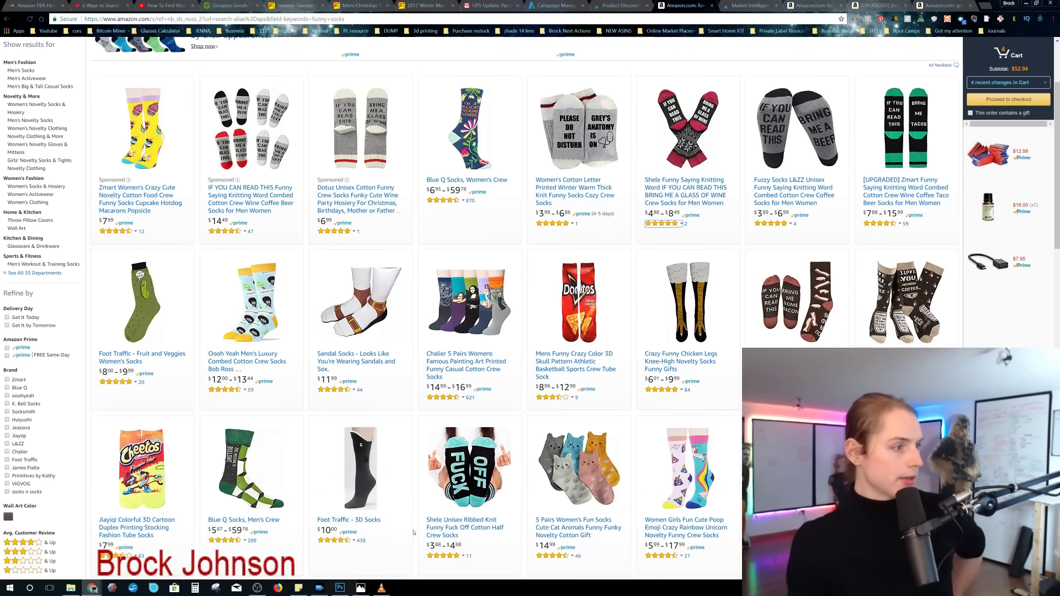
scroll(413, 533, down, 1)
scroll(413, 532, down, 1)
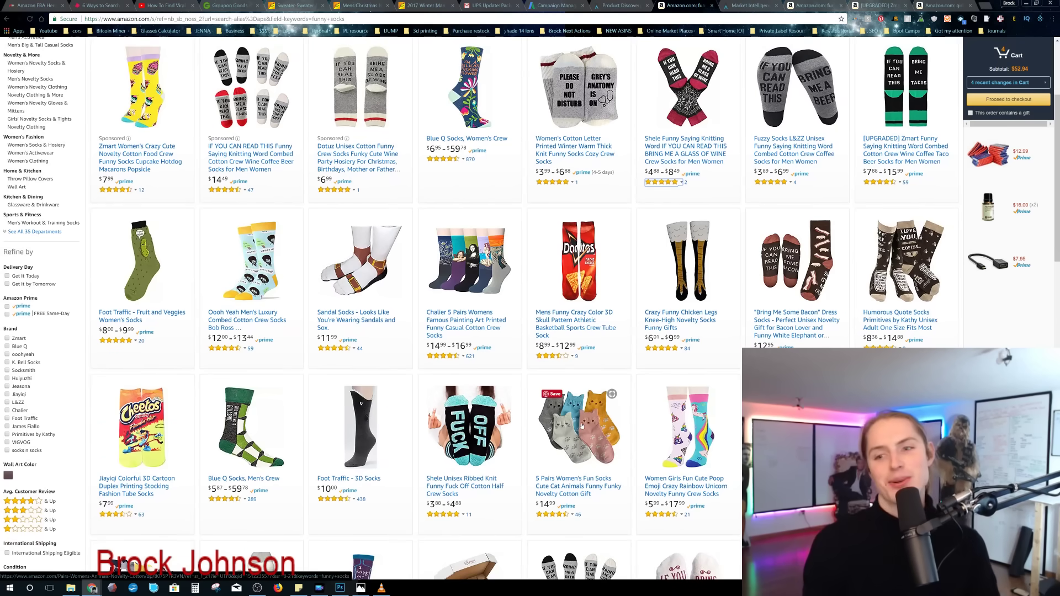
scroll(585, 418, up, 3)
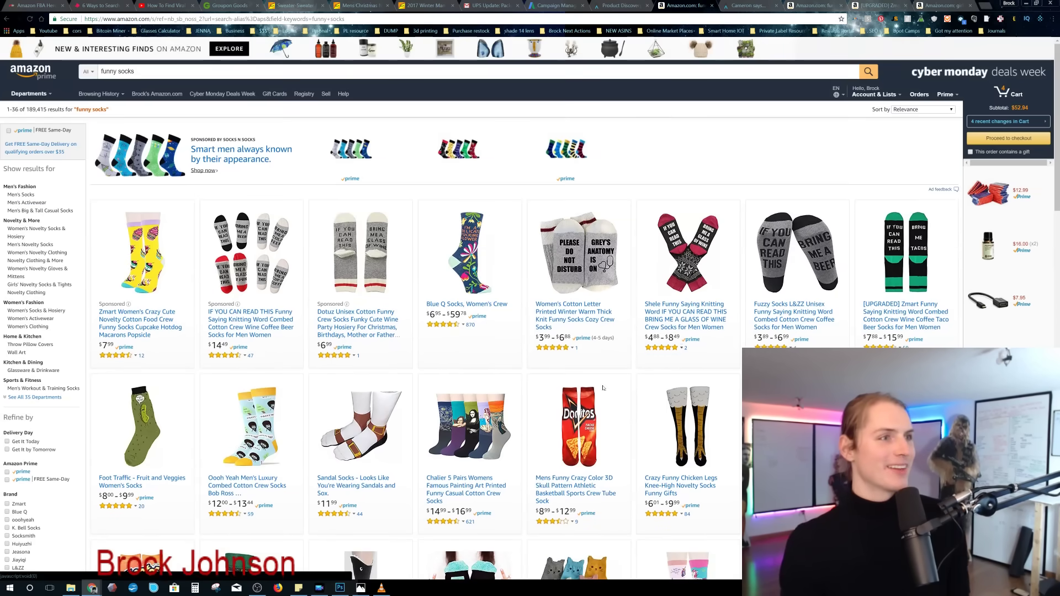
click(896, 19)
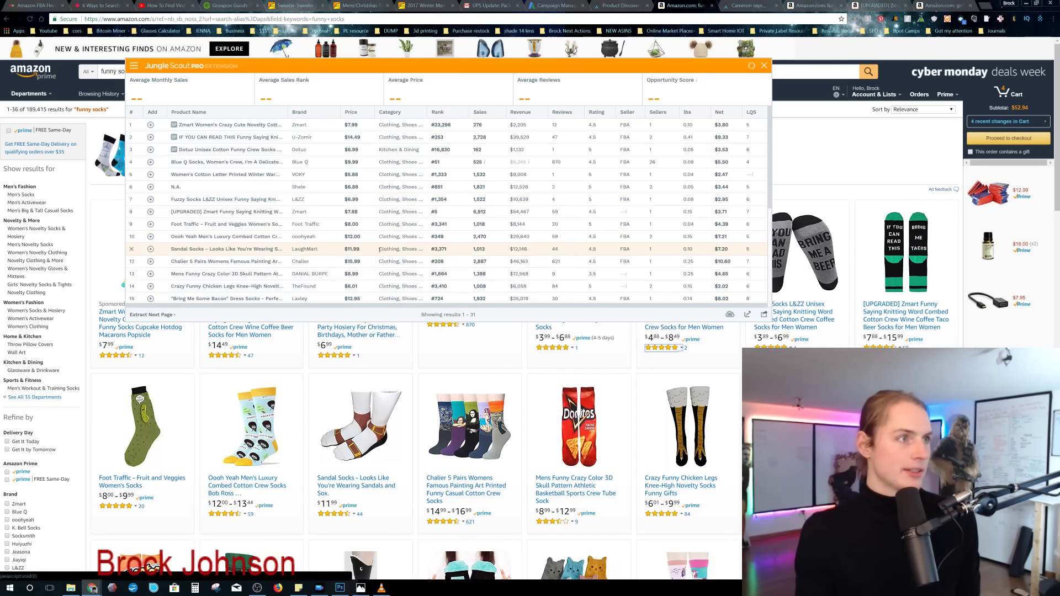
- Open the U-Zomir "IF YOU CAN READ THIS" socks listing from the Jungle Scout table and review its images and product details
mouse_move(245, 137)
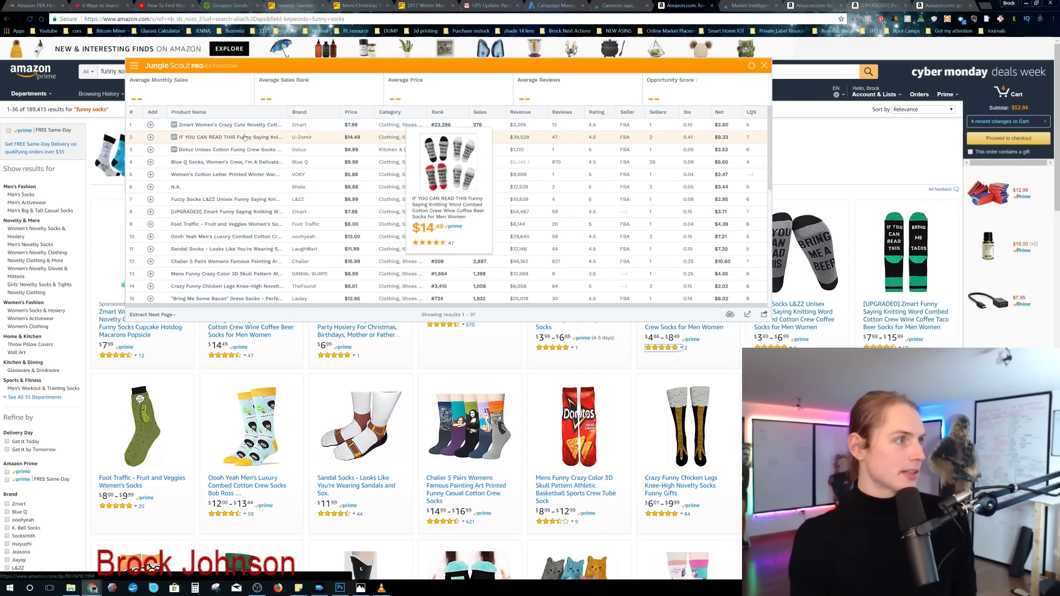
click(245, 138)
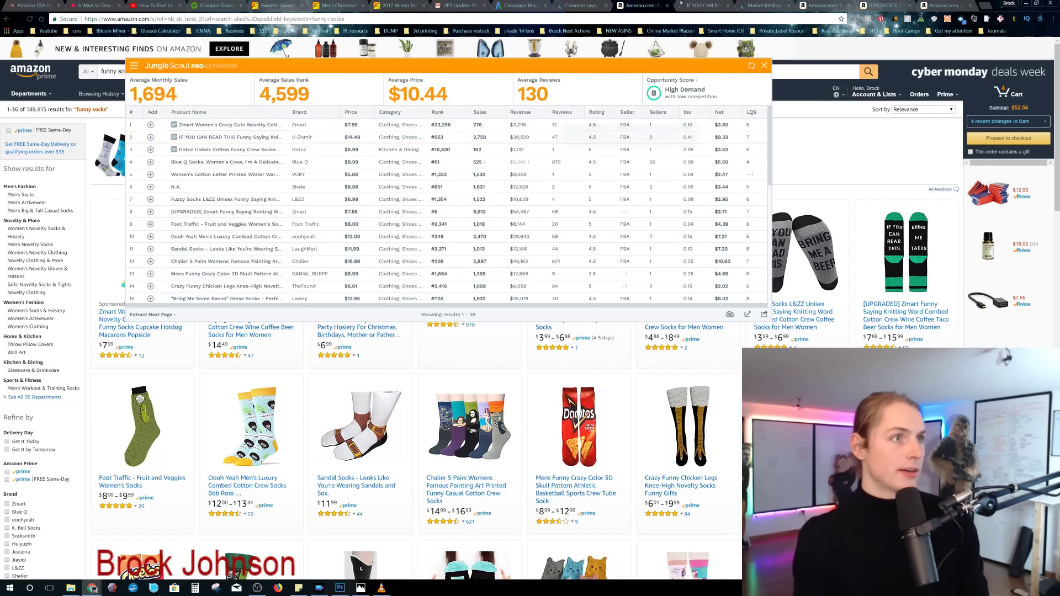
click(718, 3)
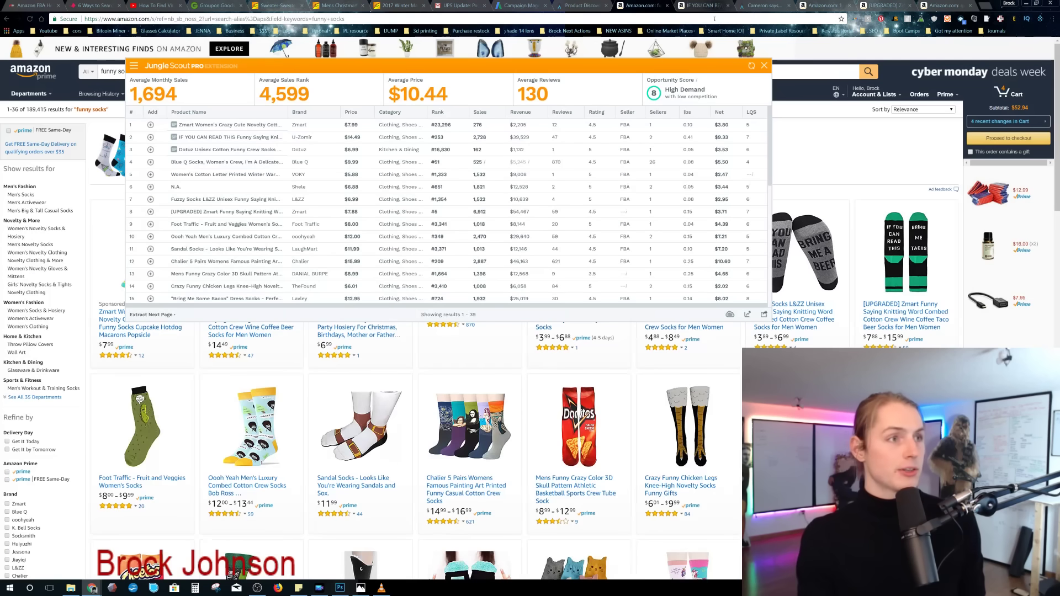
click(690, 4)
scroll(533, 200, down, 2)
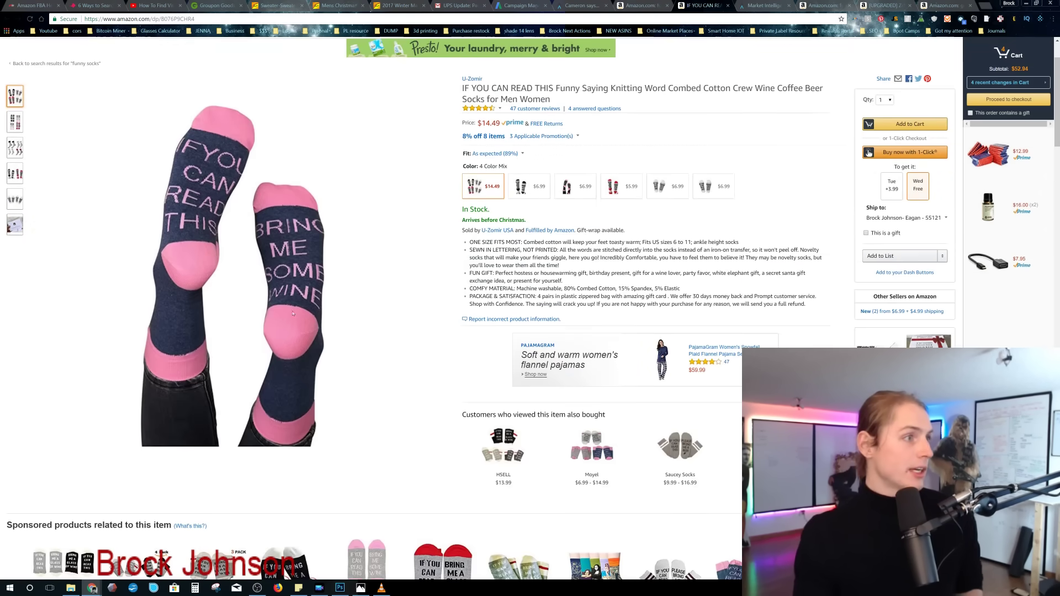
mouse_move(118, 148)
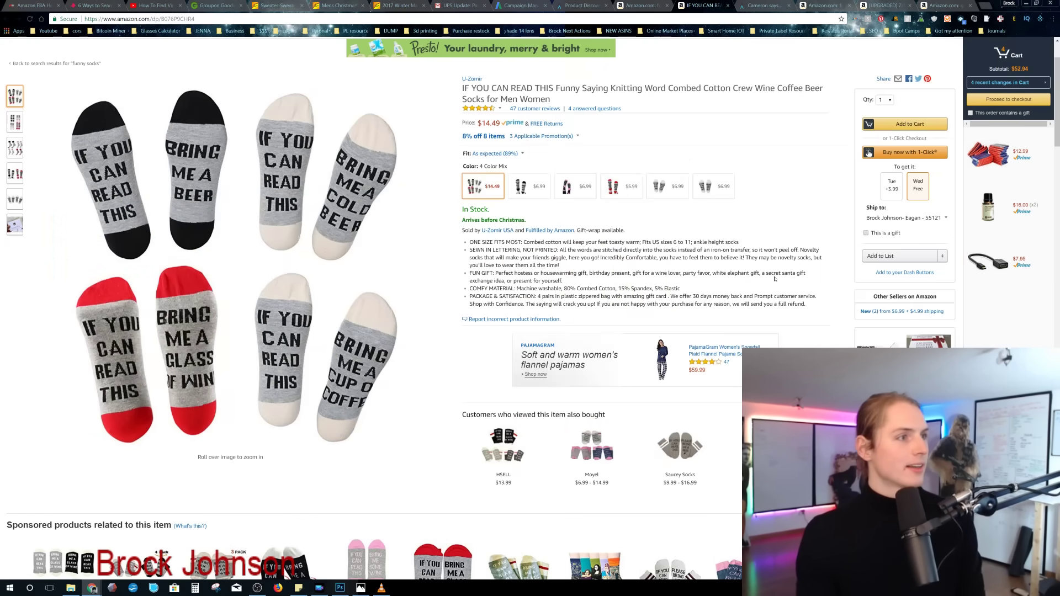
scroll(650, 426, up, 2)
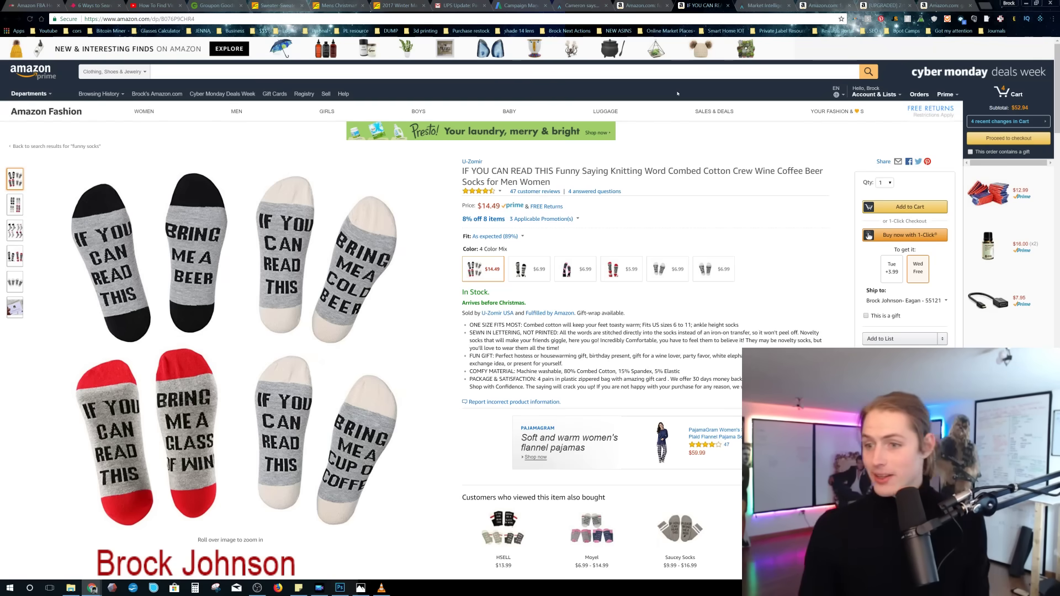
- Return to Viral Launch Product Discovery and open the Market Intelligence search
click(646, 5)
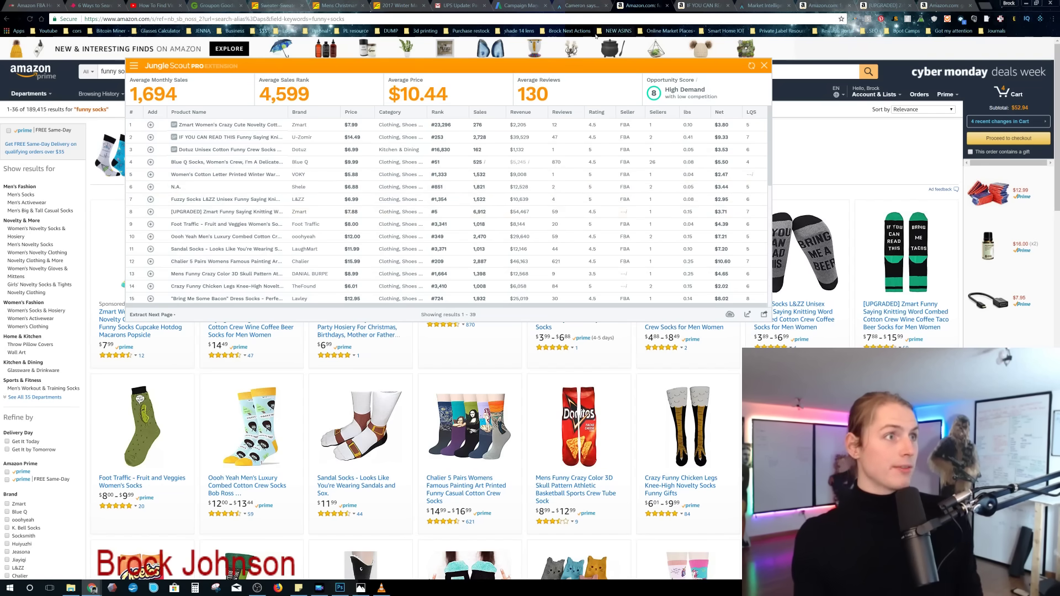
click(584, 5)
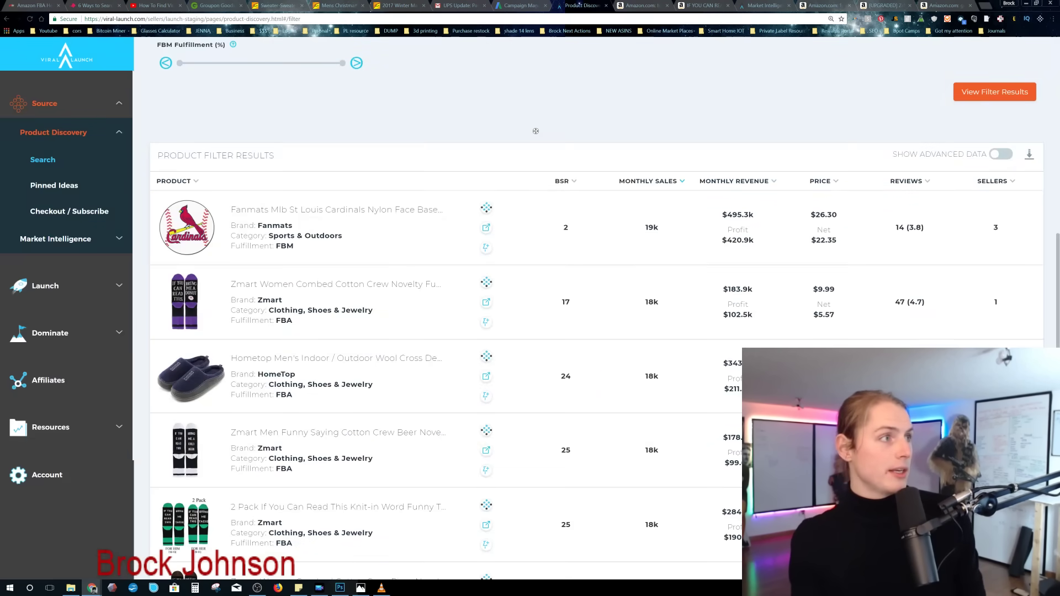
scroll(400, 110, up, 6)
scroll(399, 145, up, 5)
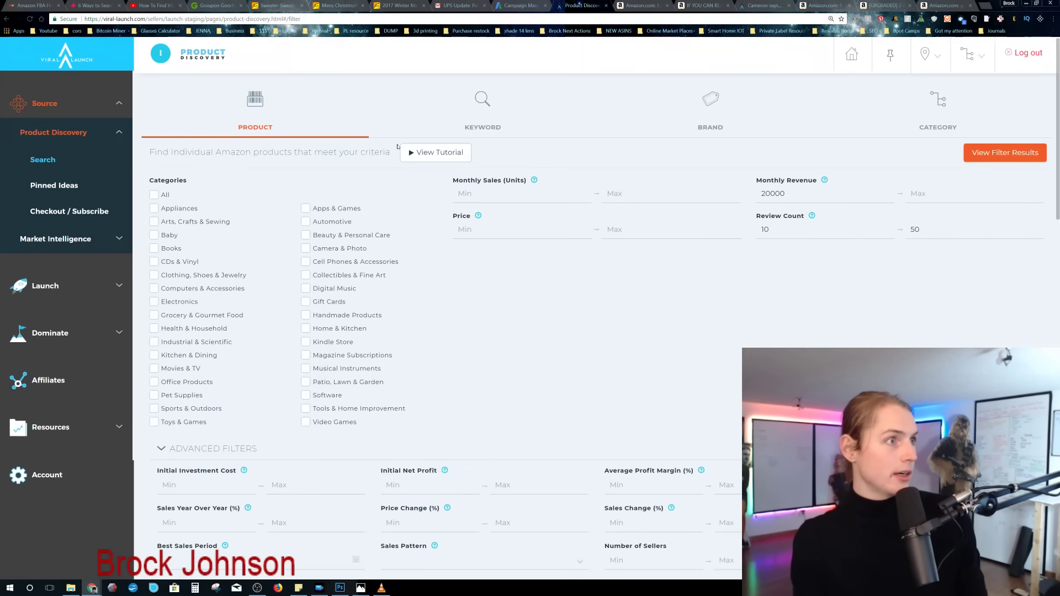
click(475, 129)
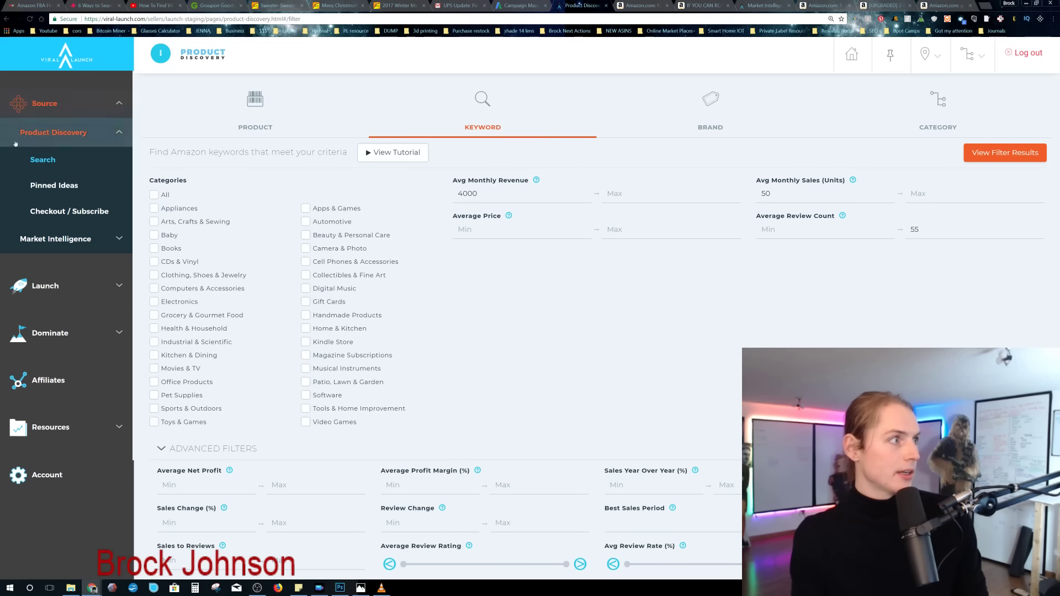
click(100, 245)
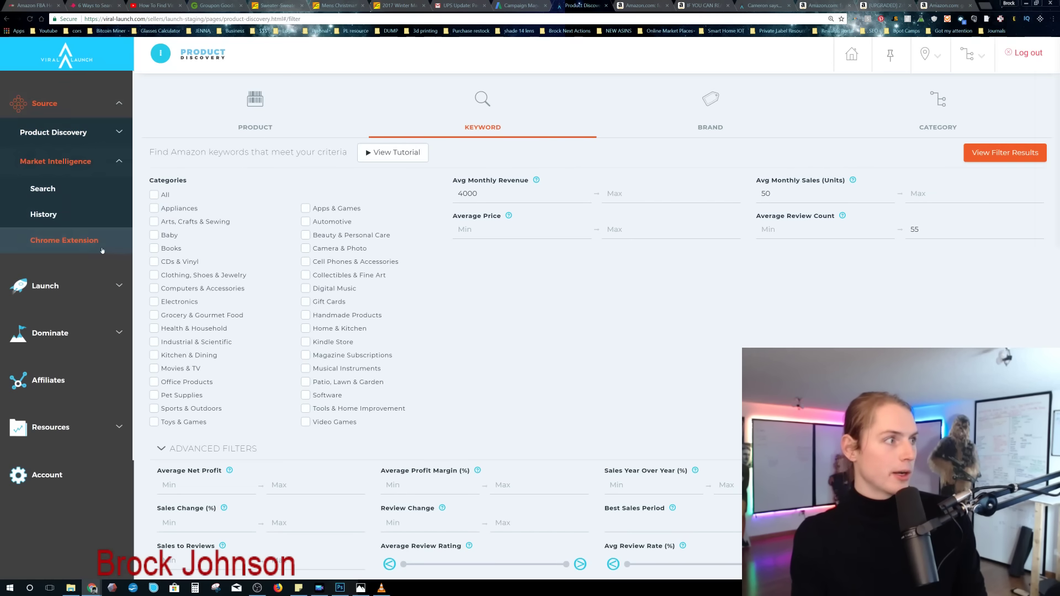
click(58, 192)
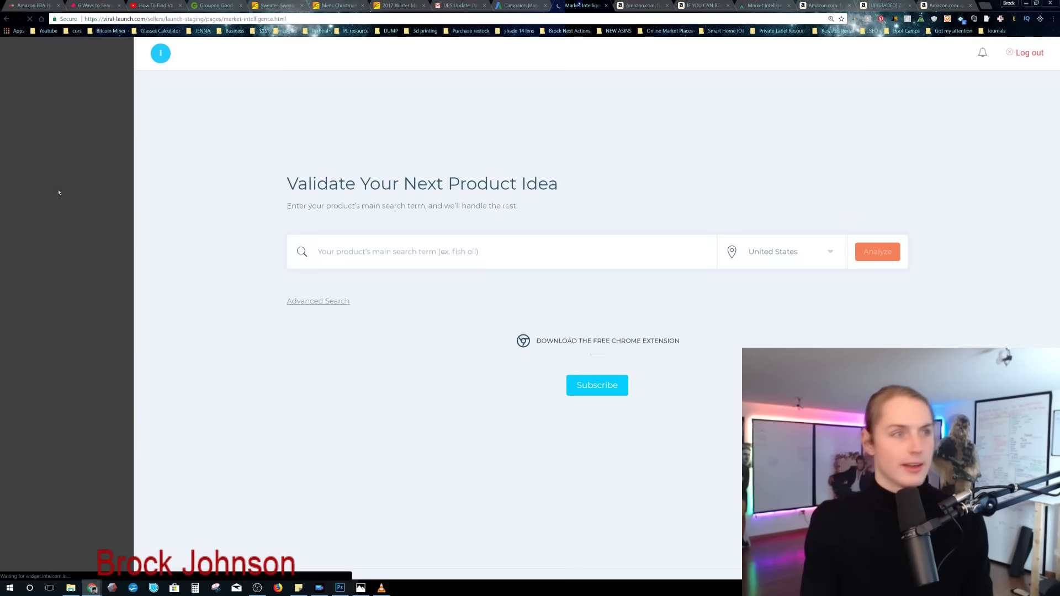
- Run a Market Intelligence analysis for the search term "funny socks"
click(394, 251)
text(f)
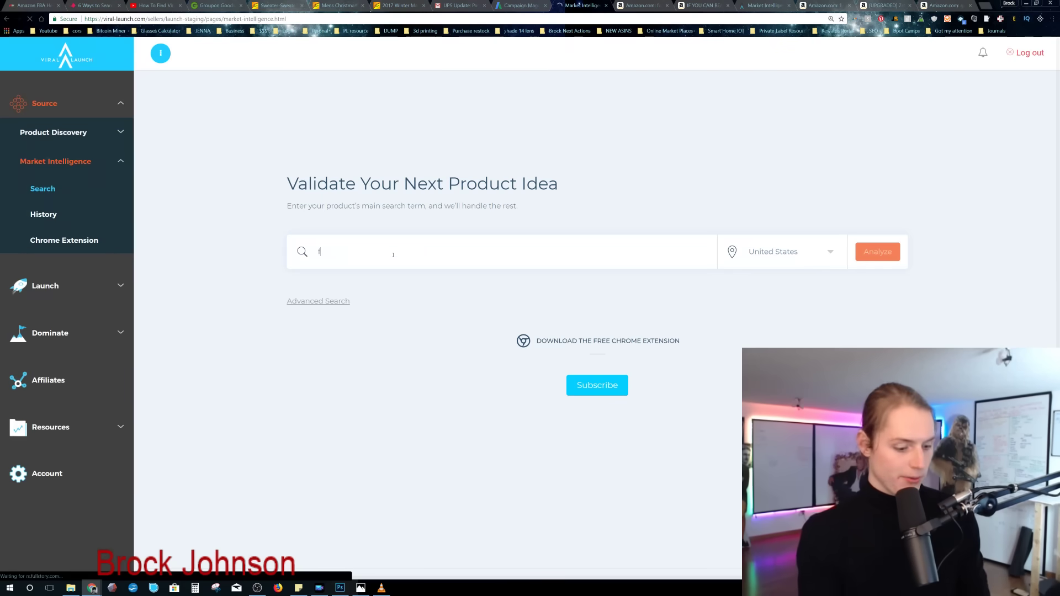
text(unny socks)
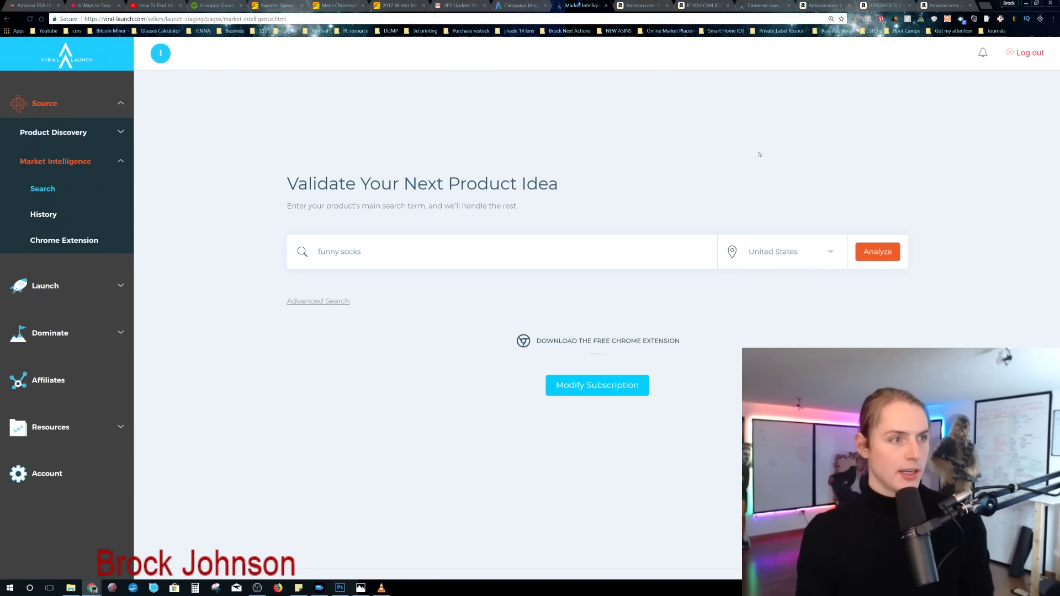
click(881, 257)
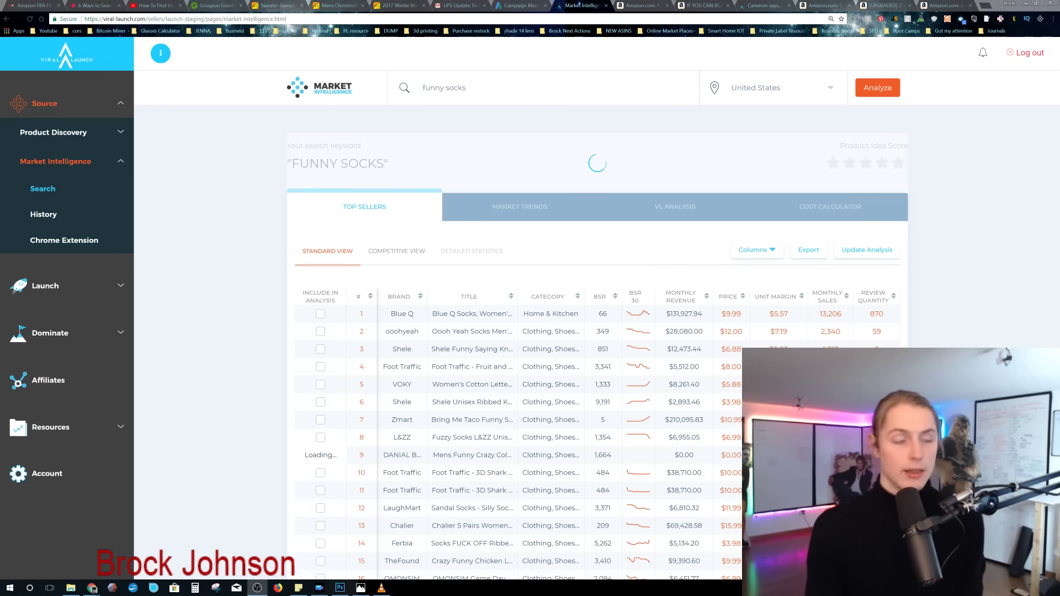
- Review the top sellers for funny socks and open the Amazon listing of the Zmart "Bring Me Taco" socks
scroll(1028, 276, down, 1)
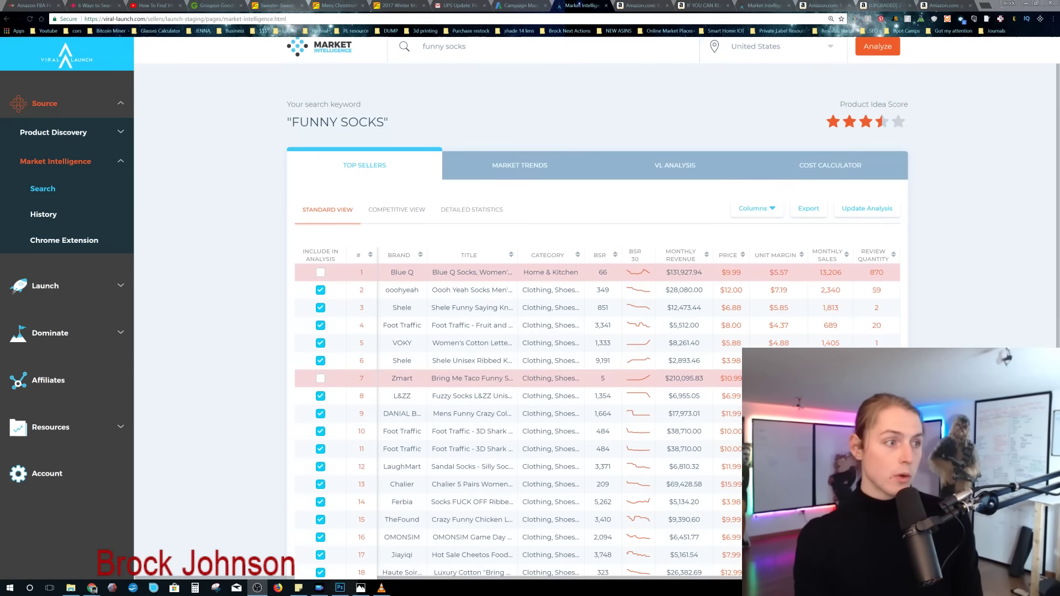
scroll(1028, 343, down, 3)
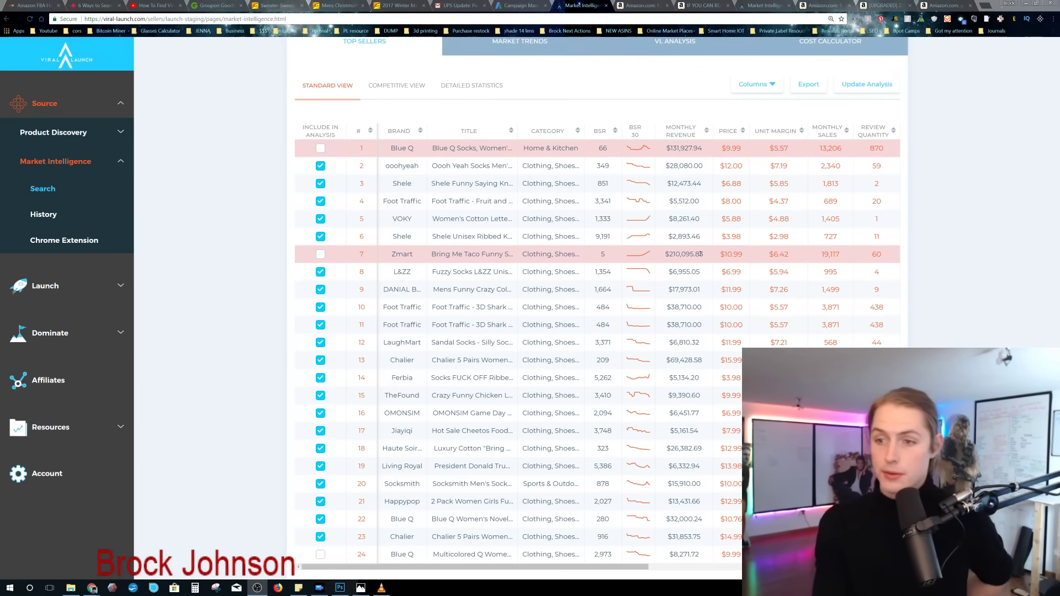
click(362, 253)
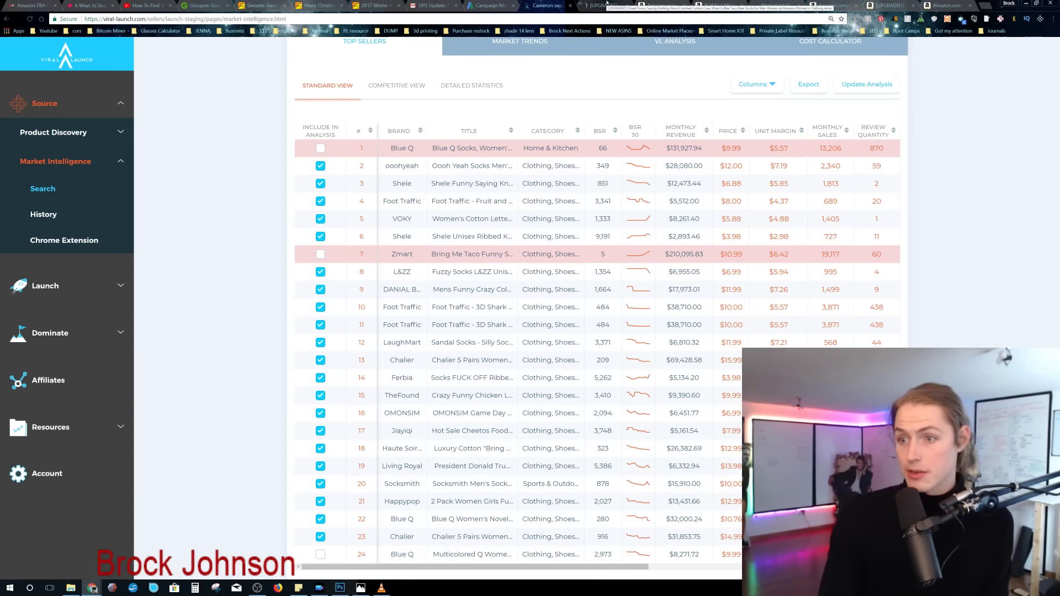
click(606, 5)
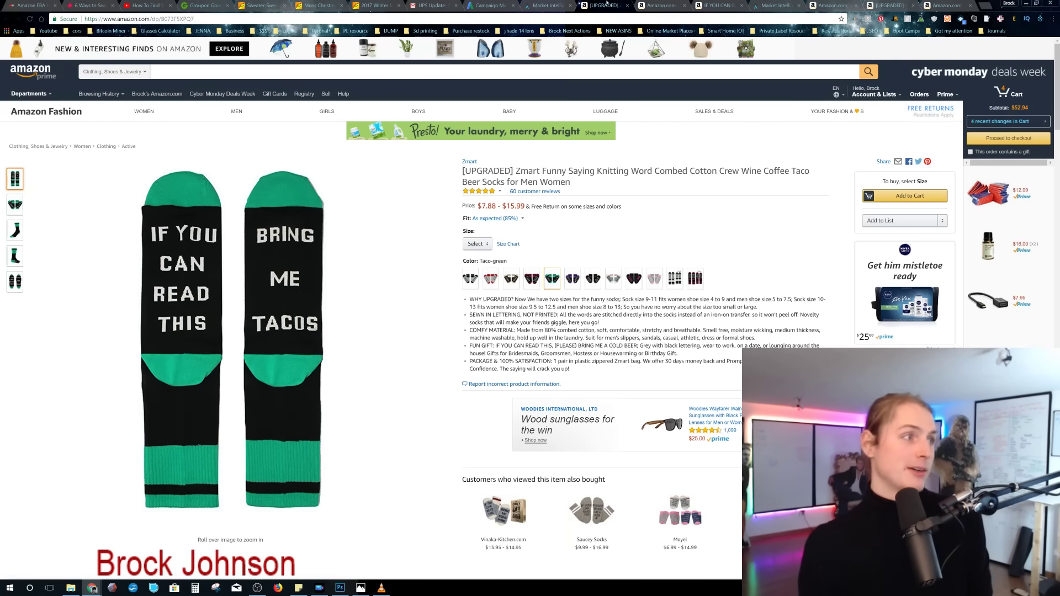
- Select size 10-13 on the Zmart taco socks listing and check its sales estimates with the Jungle Scout extension
mouse_move(290, 247)
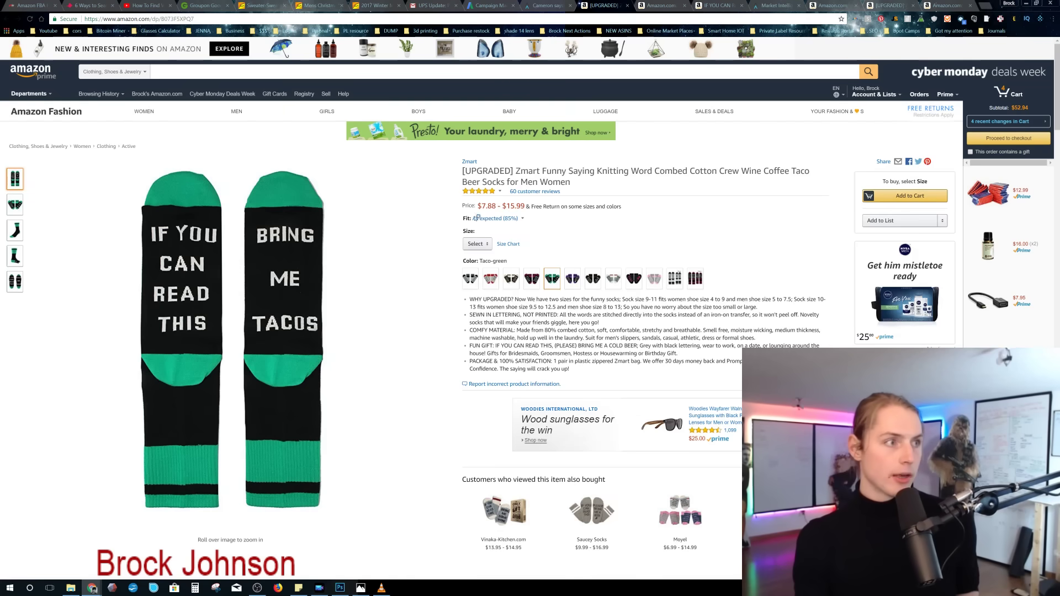
click(477, 243)
click(488, 265)
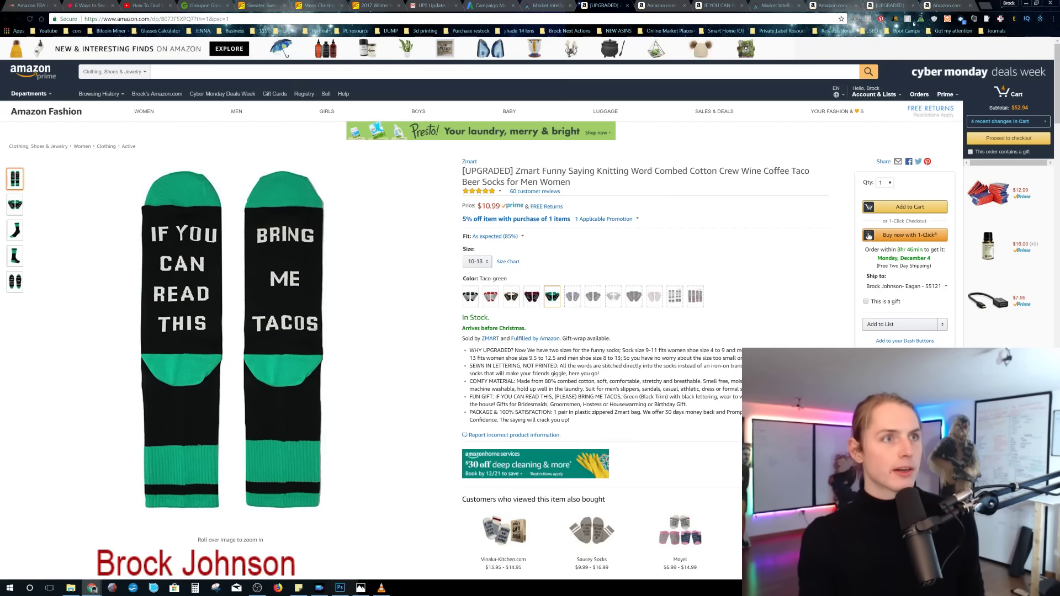
click(895, 20)
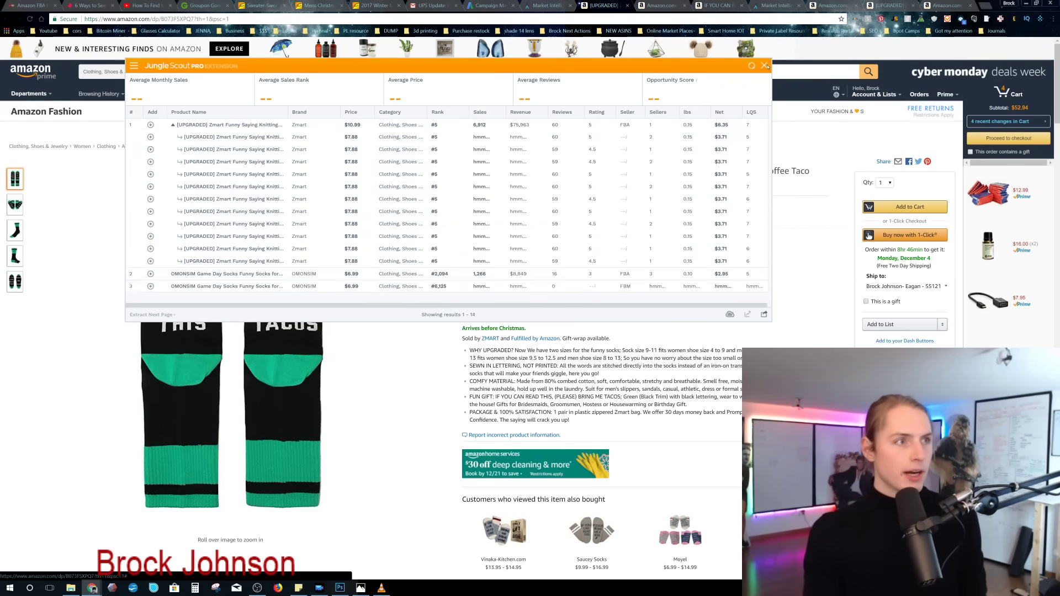
click(704, 389)
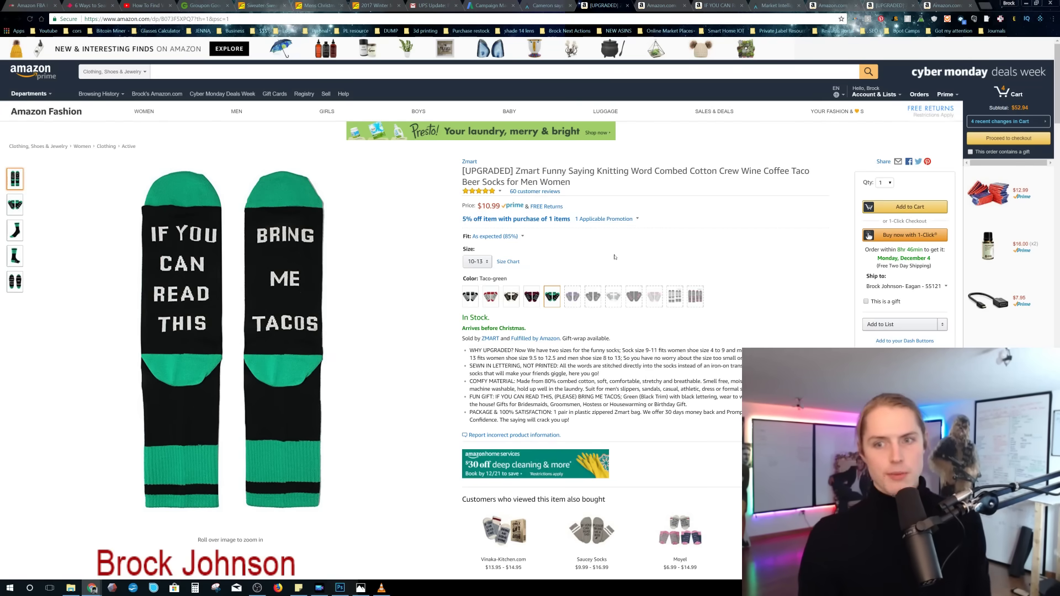
- Return to the funny socks Market Intelligence analysis and compare the top sellers' monthly revenue, price, sales and review quantity
click(665, 5)
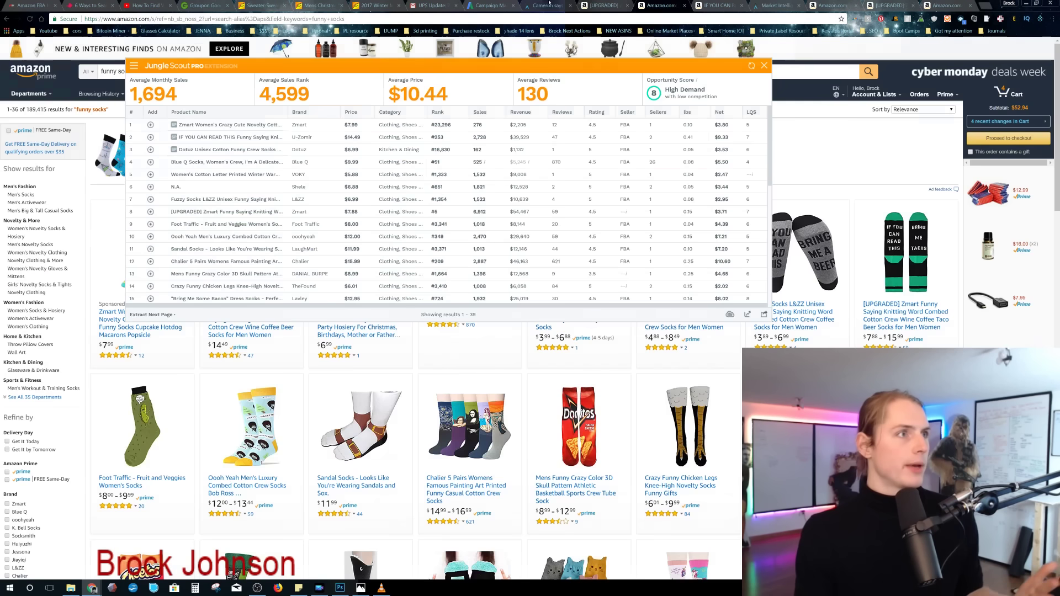
click(550, 5)
click(789, 5)
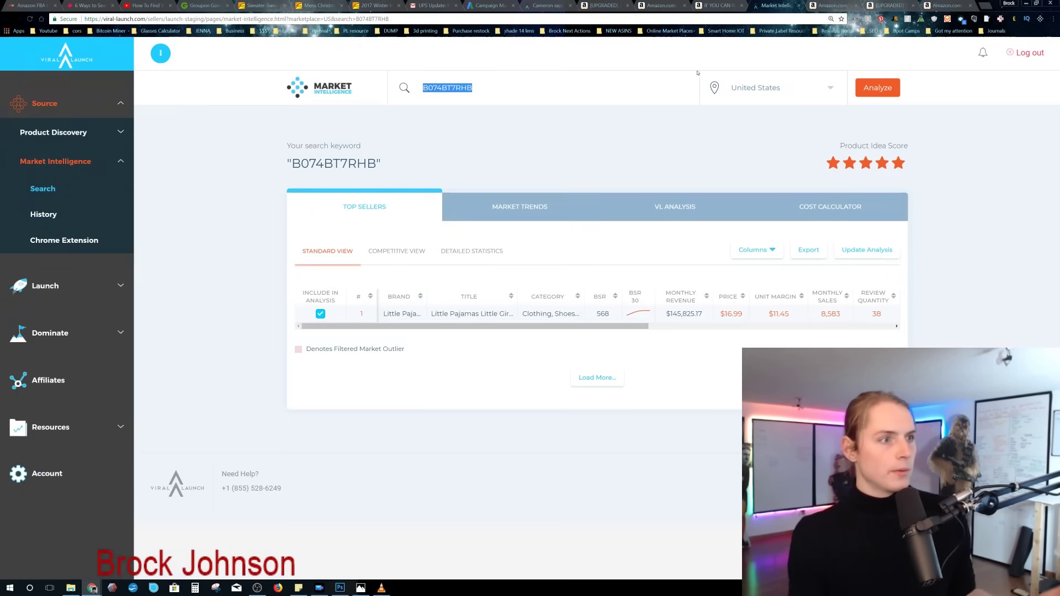
click(530, 4)
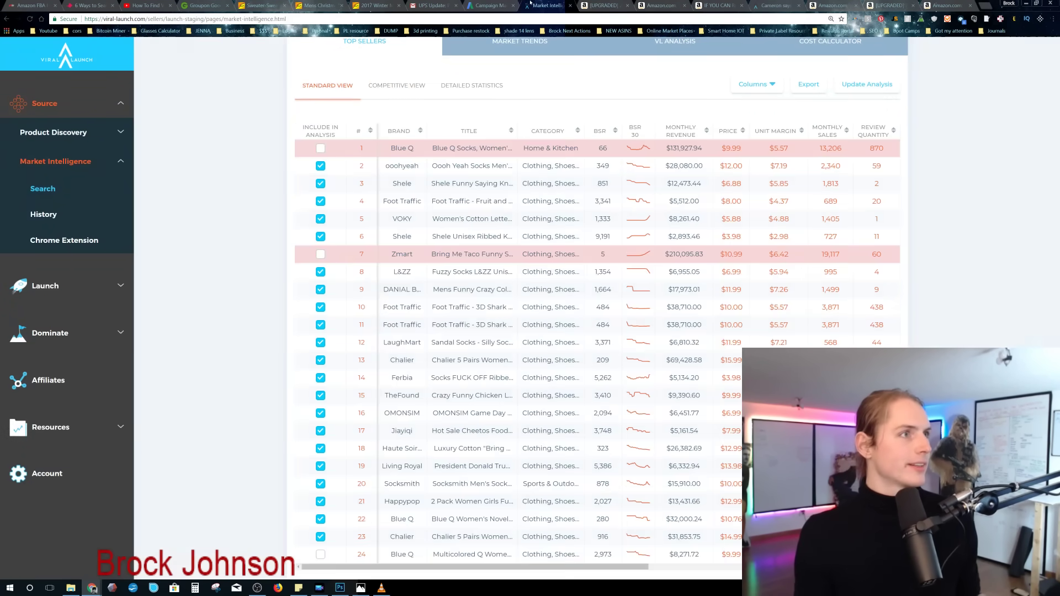
scroll(926, 242, down, 1)
scroll(924, 232, up, 1)
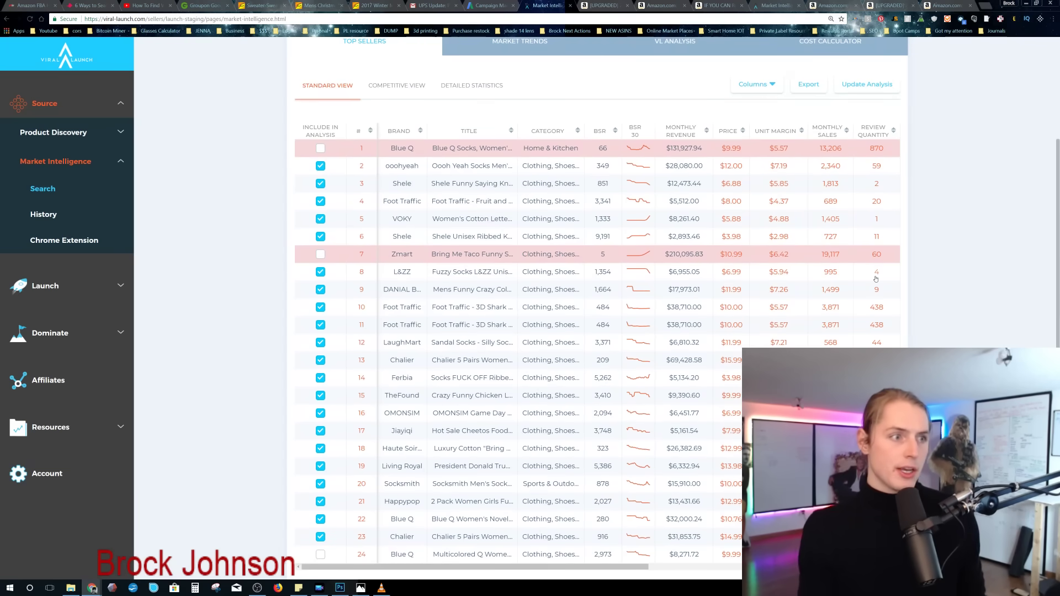
scroll(875, 279, down, 1)
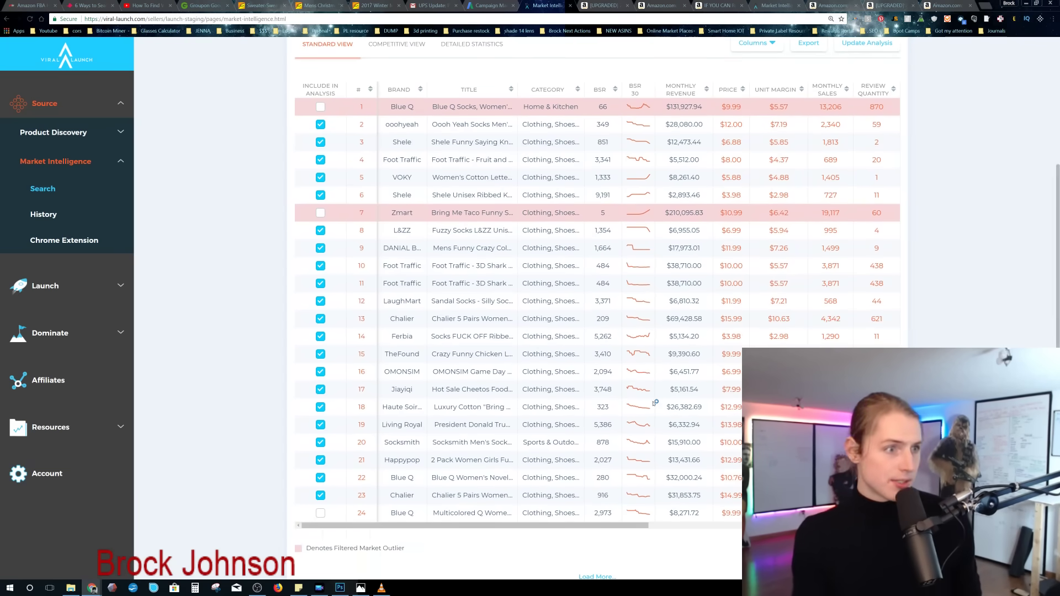